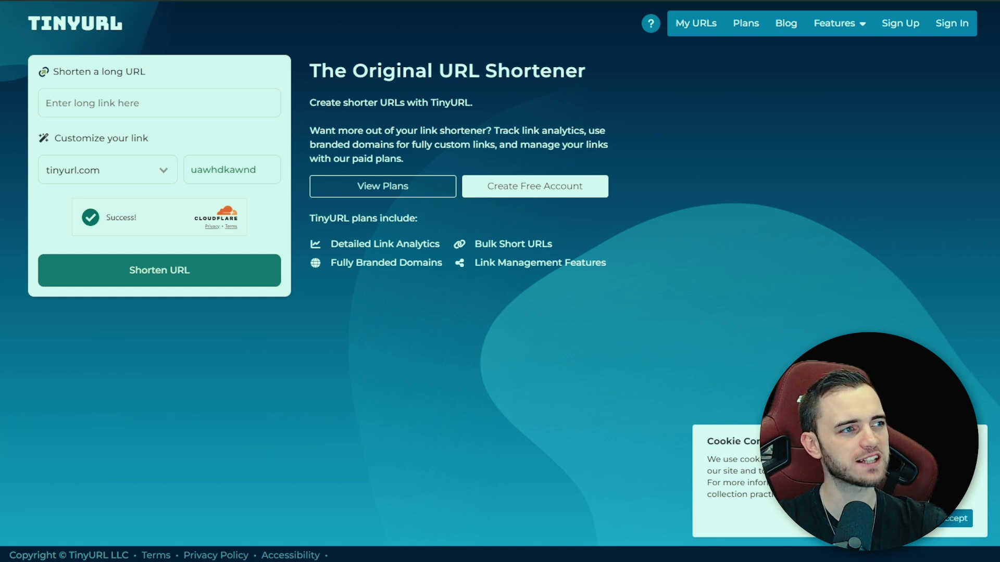
- Paste the long YouTube Studio channel link into TinyURL and check the custom alias
left_click(125, 103)
key("ctrl+v")
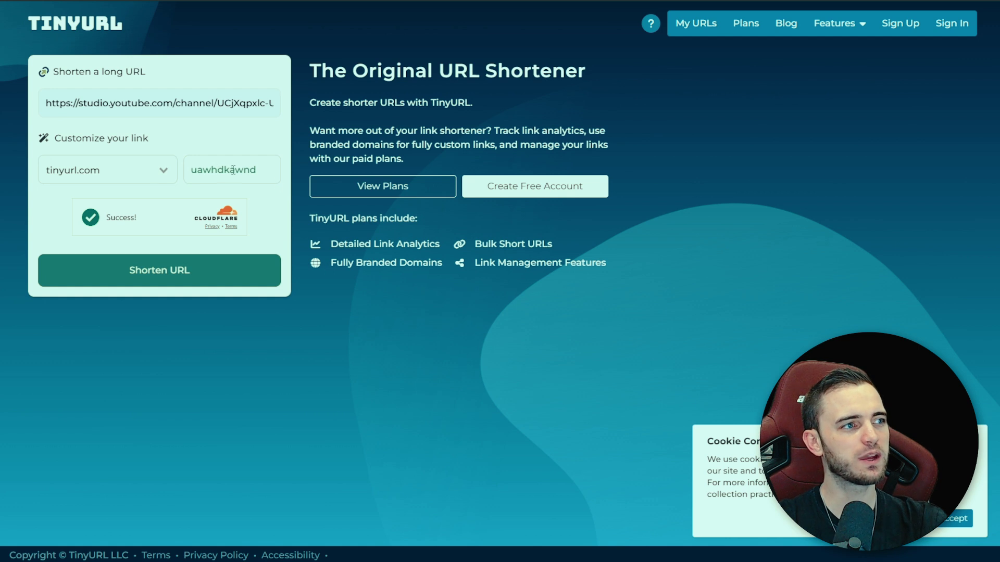
left_click_drag(262, 168, 176, 169)
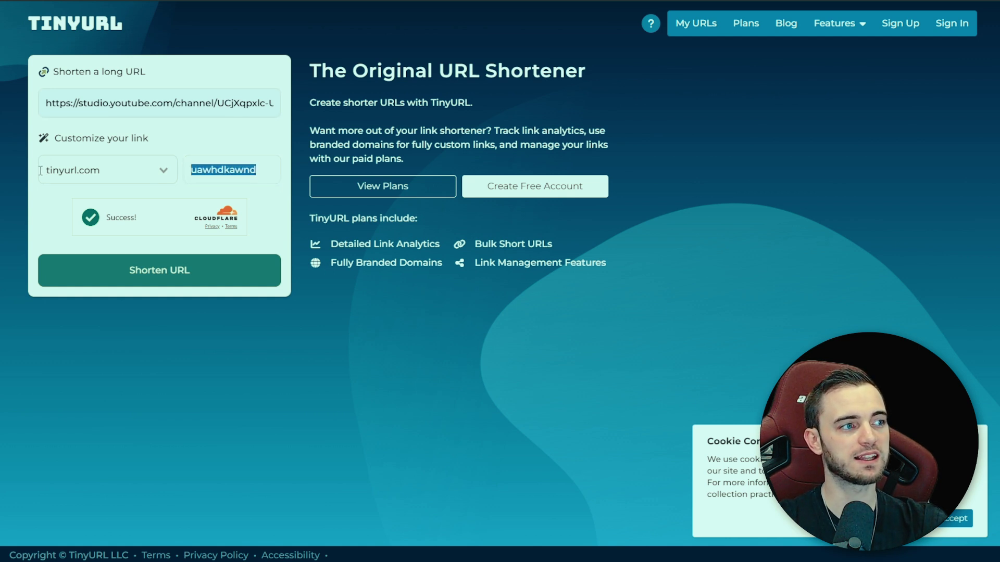
left_click(273, 166)
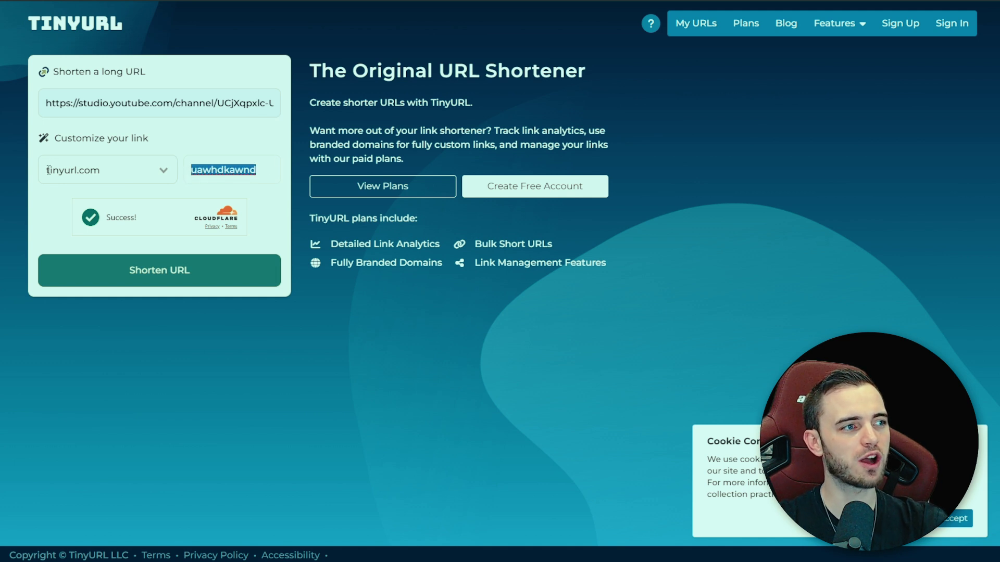
- Shorten the link to tinyurl.com/uawhdkawnd and highlight the new short link
left_click(252, 269)
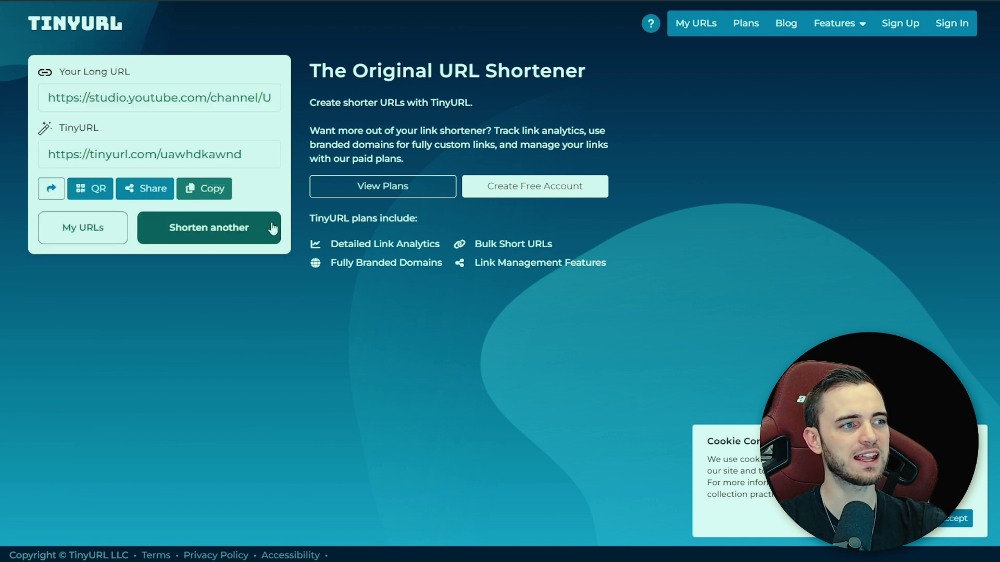
left_click_drag(259, 156, 29, 162)
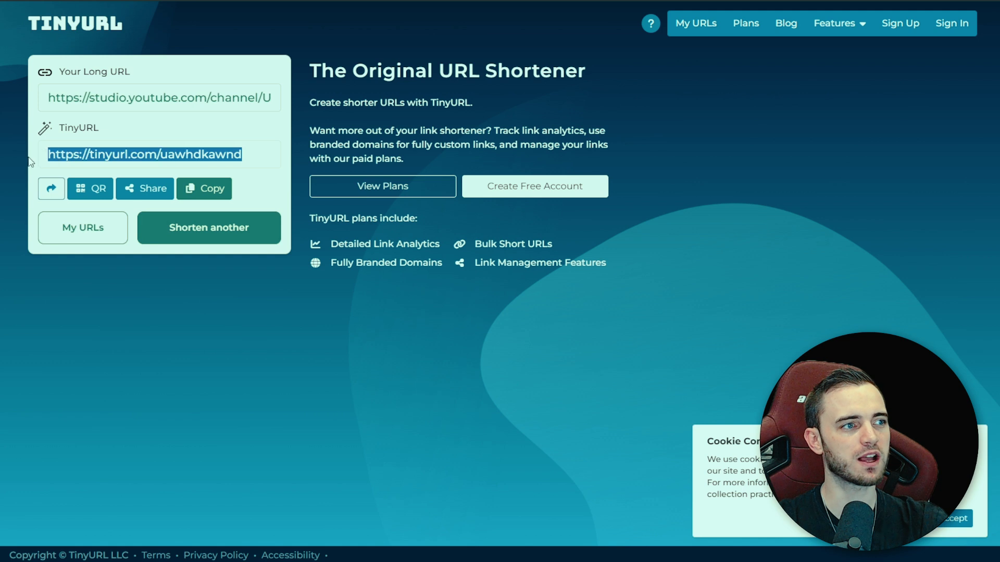
left_click(106, 95)
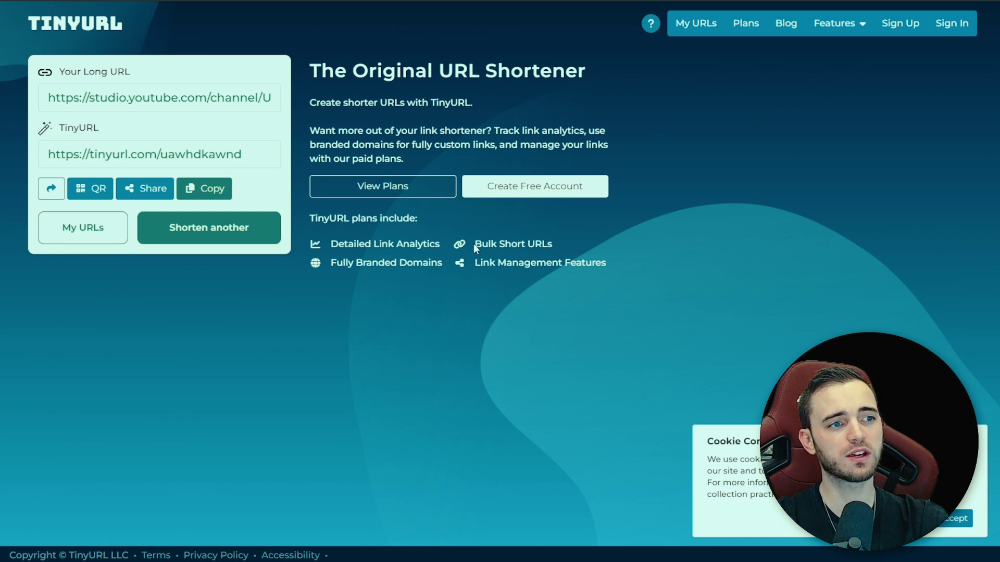
- Highlight the Bulk Short URLs item under 'TinyURL plans include'
left_click_drag(474, 244, 562, 247)
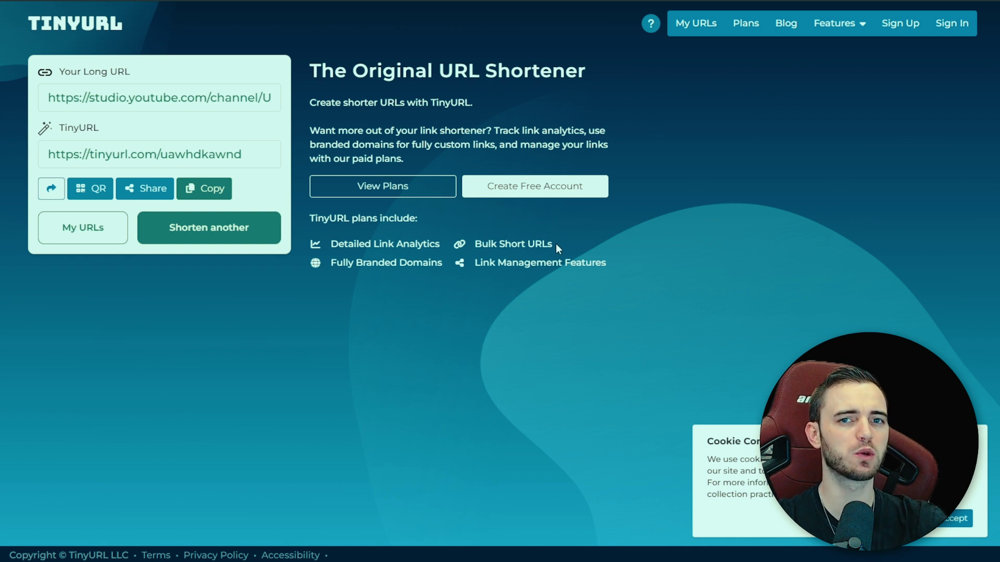
left_click_drag(555, 244, 489, 247)
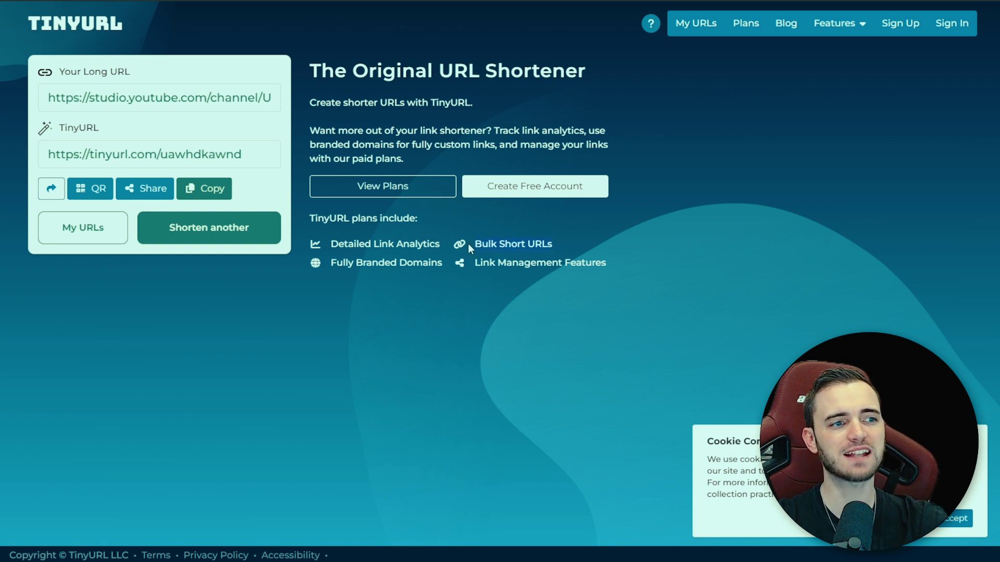
left_click(497, 242)
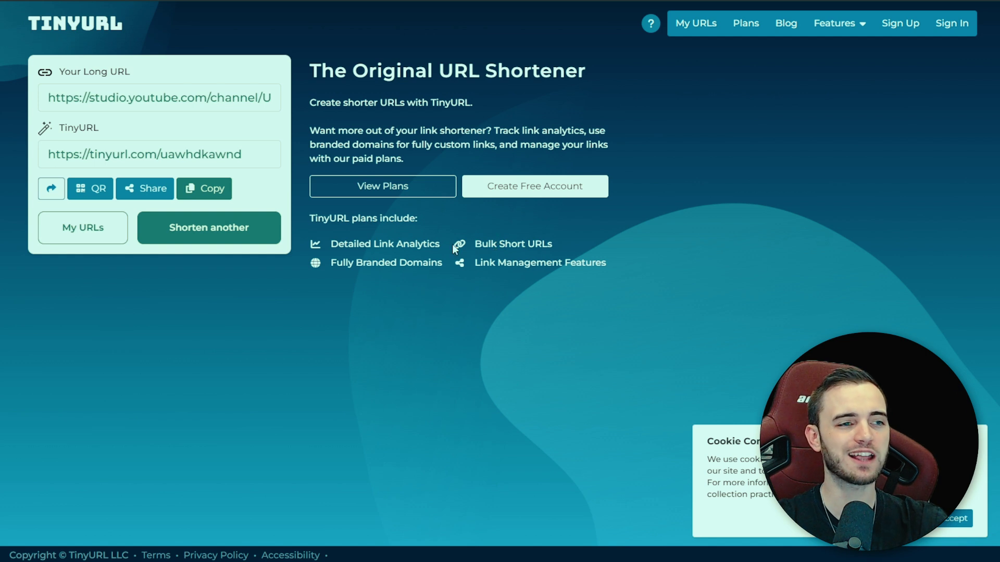
left_click_drag(472, 243, 554, 243)
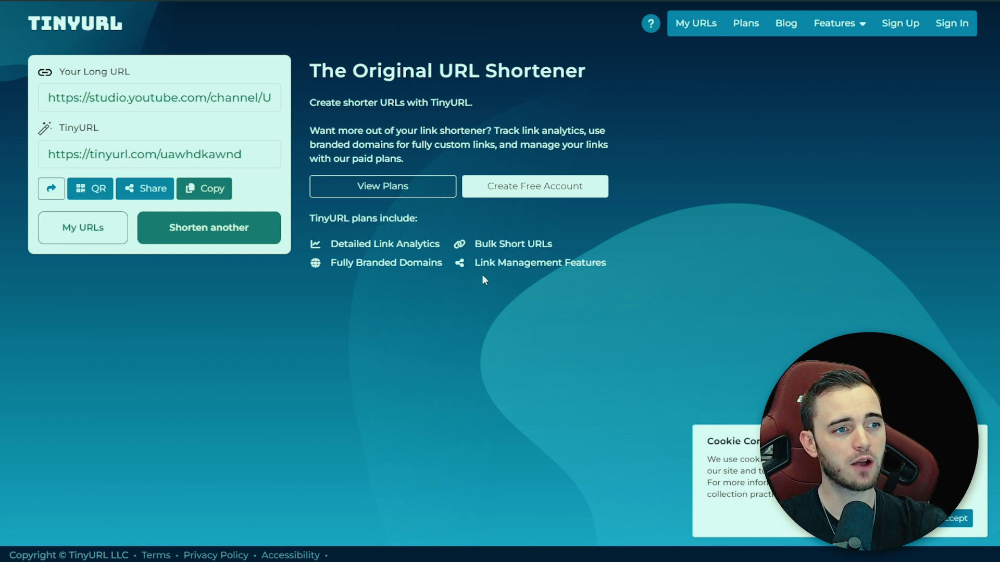
- Highlight the Link Management Features item, then the whole plan feature list
left_click_drag(472, 263, 618, 277)
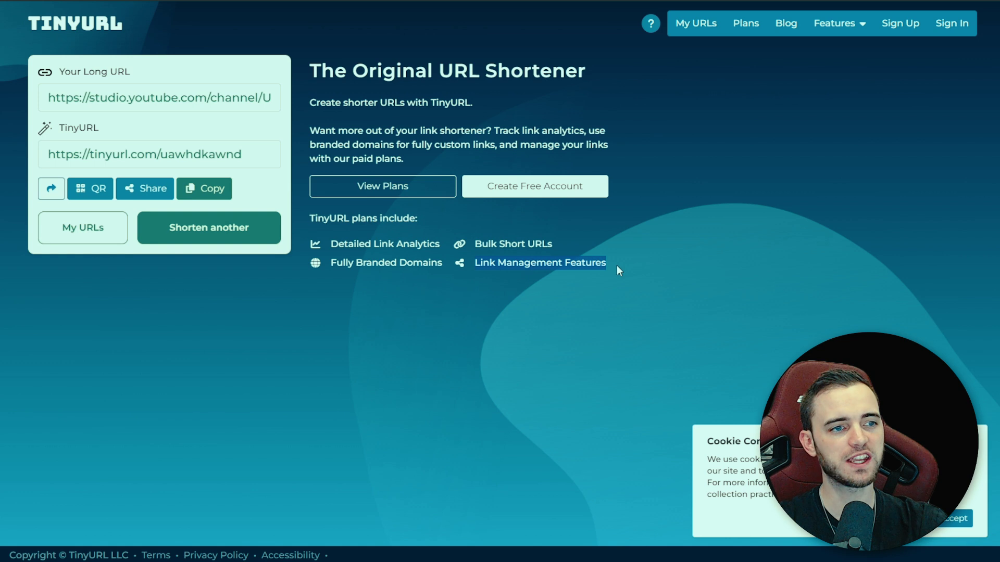
left_click(616, 266)
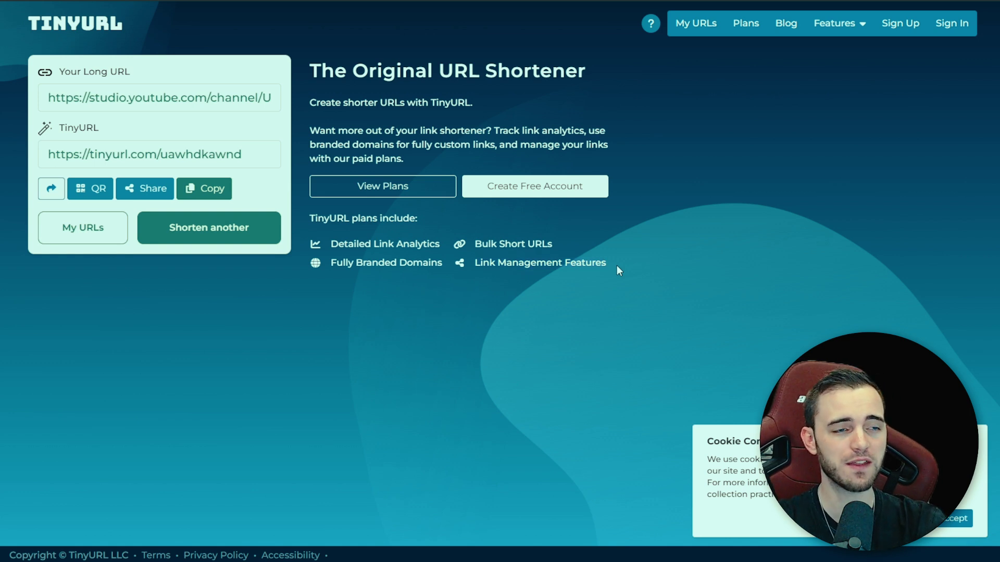
left_click_drag(618, 264, 308, 242)
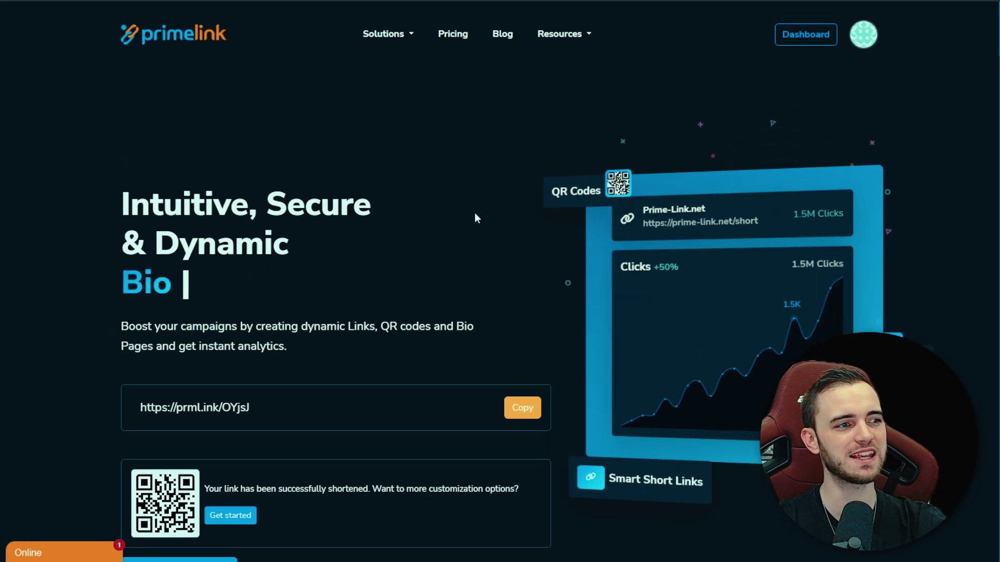
scroll(519, 285, "down", 3)
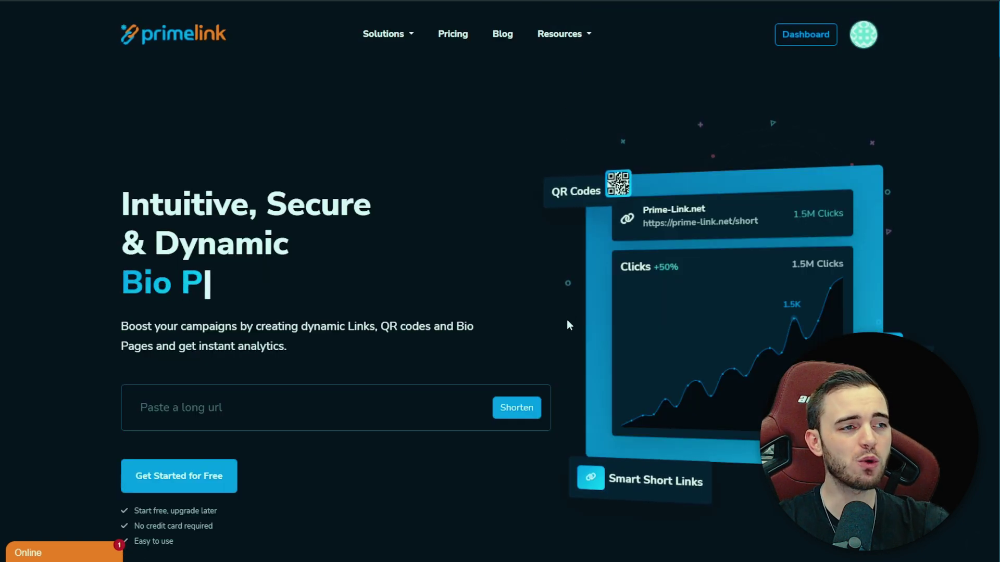
- Shorten youtube.com in PrimeLink and highlight the generated short link
left_click(435, 414)
type("youtube.com")
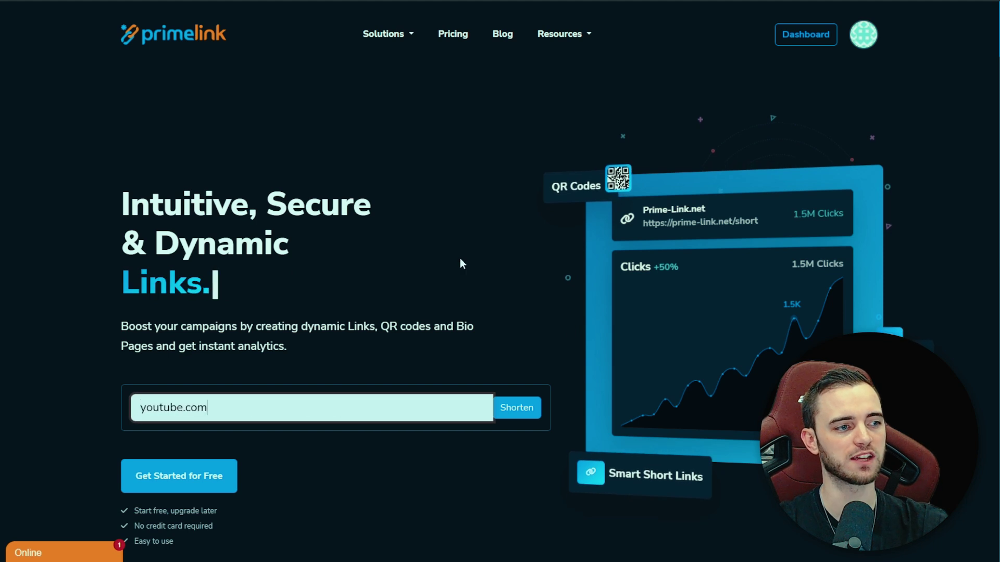
scroll(504, 283, "down", 3)
left_click(521, 293)
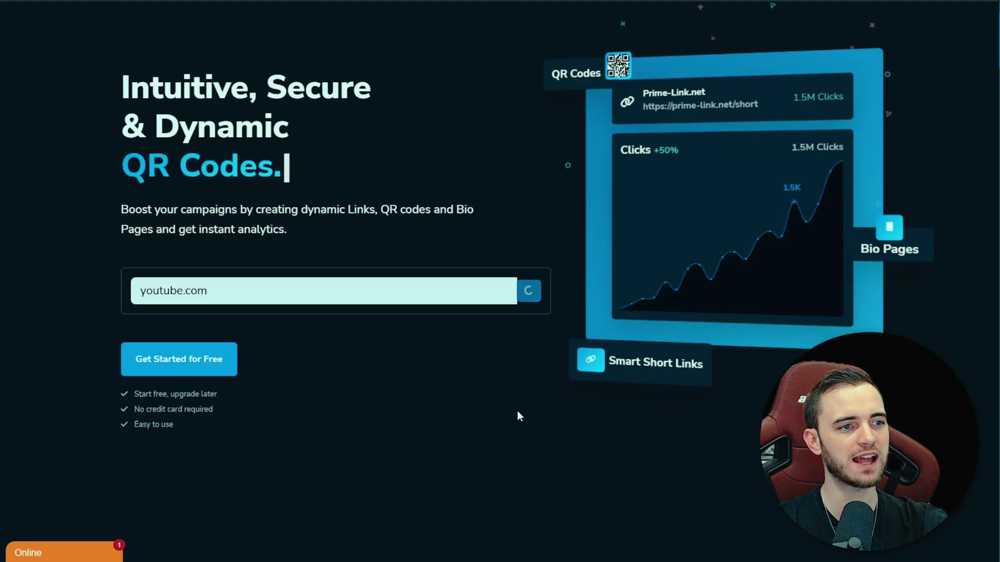
left_click_drag(250, 290, 135, 298)
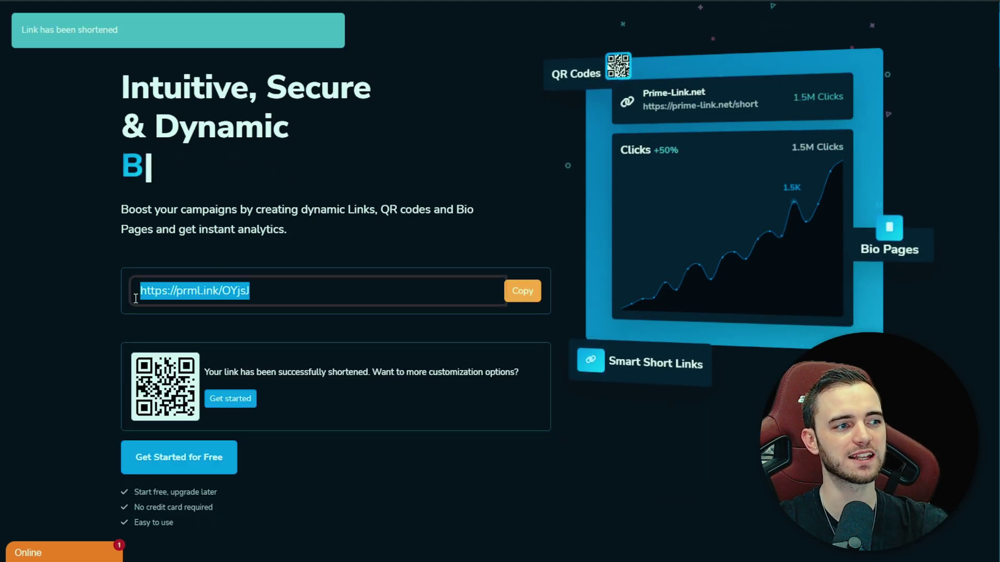
left_click(528, 300)
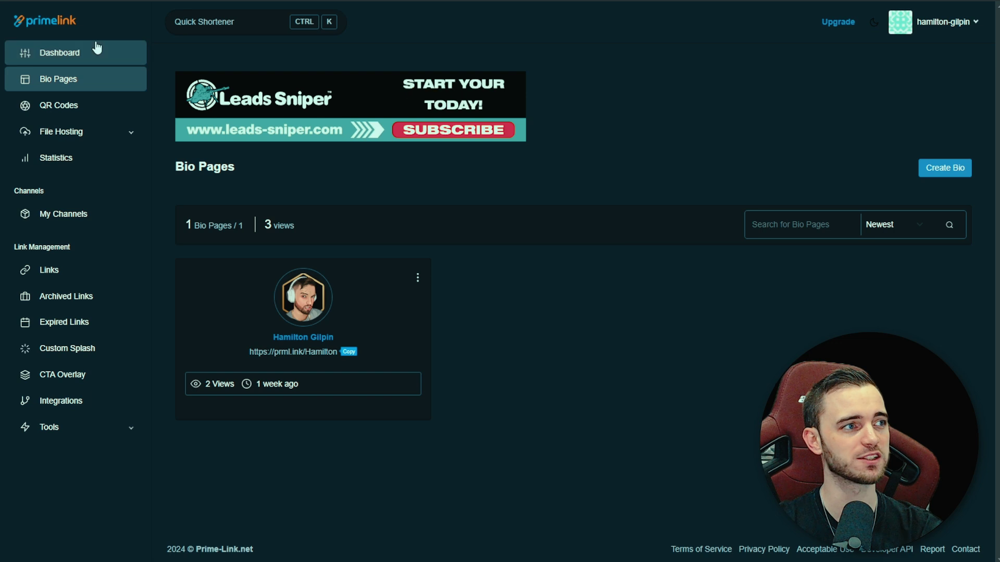
left_click(94, 51)
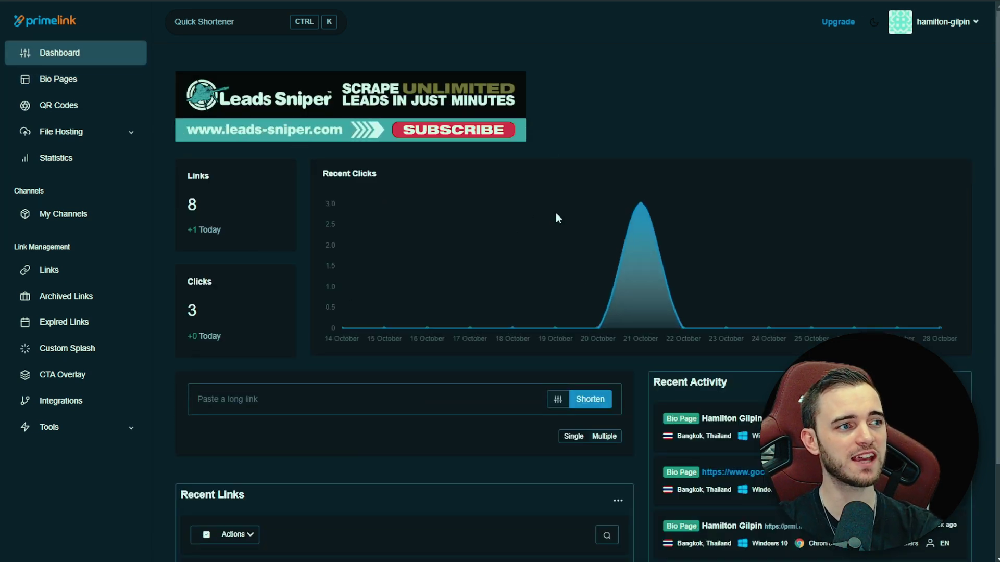
scroll(431, 230, "down", 3)
left_click(256, 291)
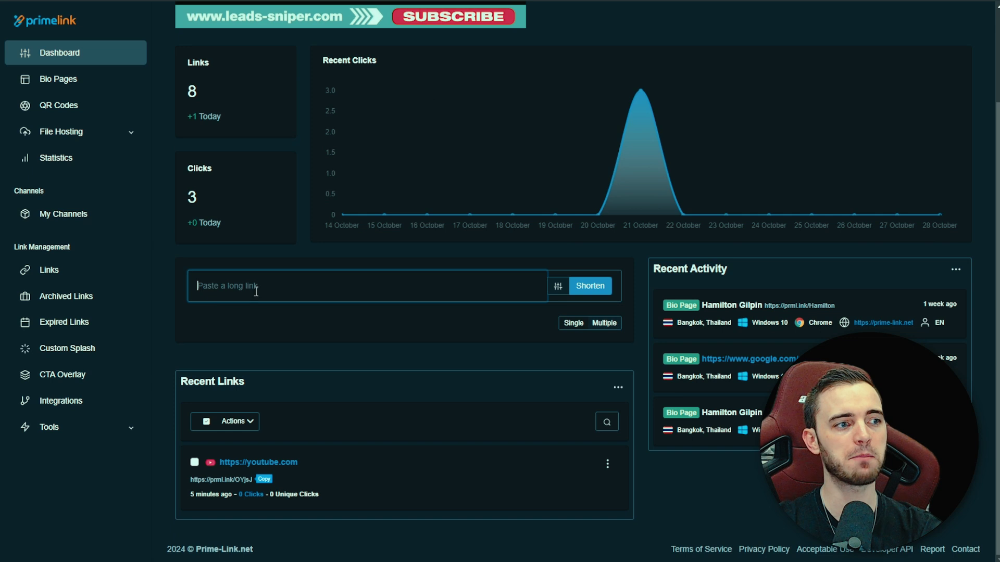
left_click(316, 244)
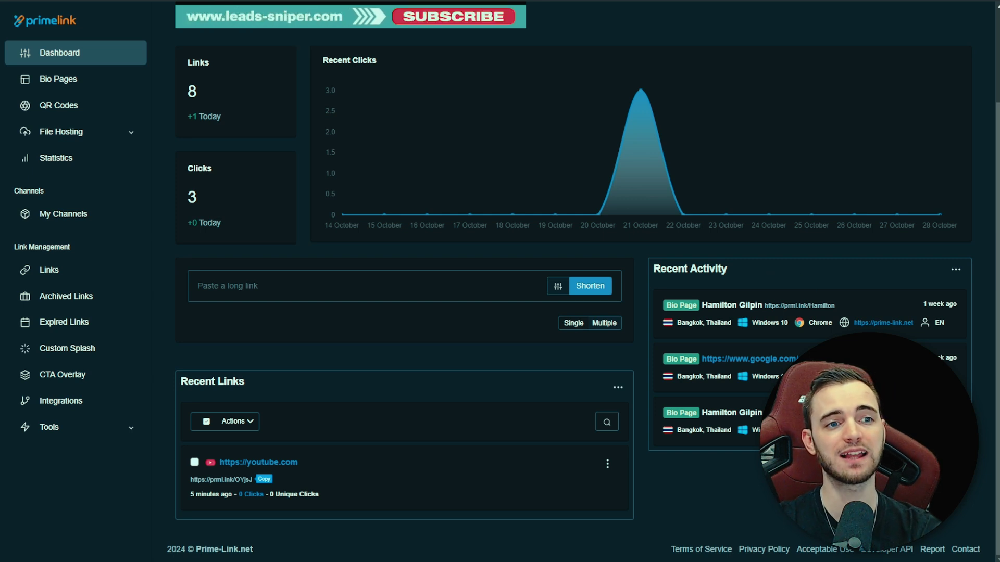
left_click(59, 79)
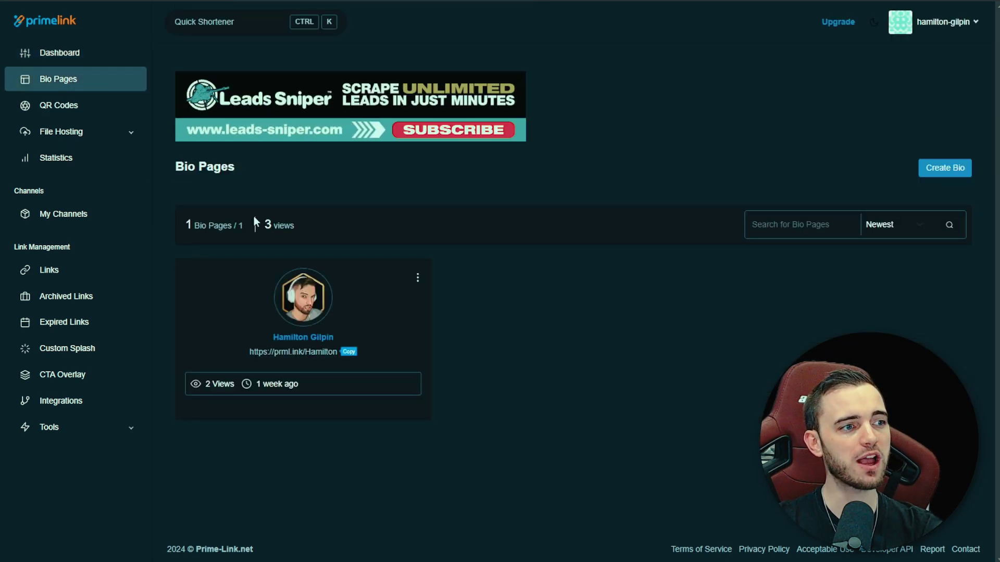
- Open the bio page editor and expand the first link block's settings
left_click(417, 277)
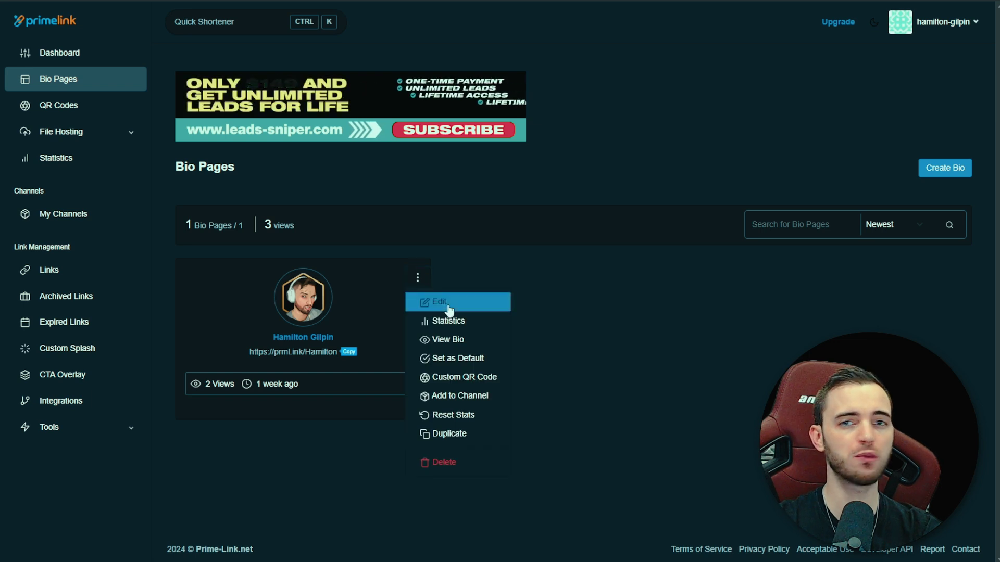
left_click(447, 304)
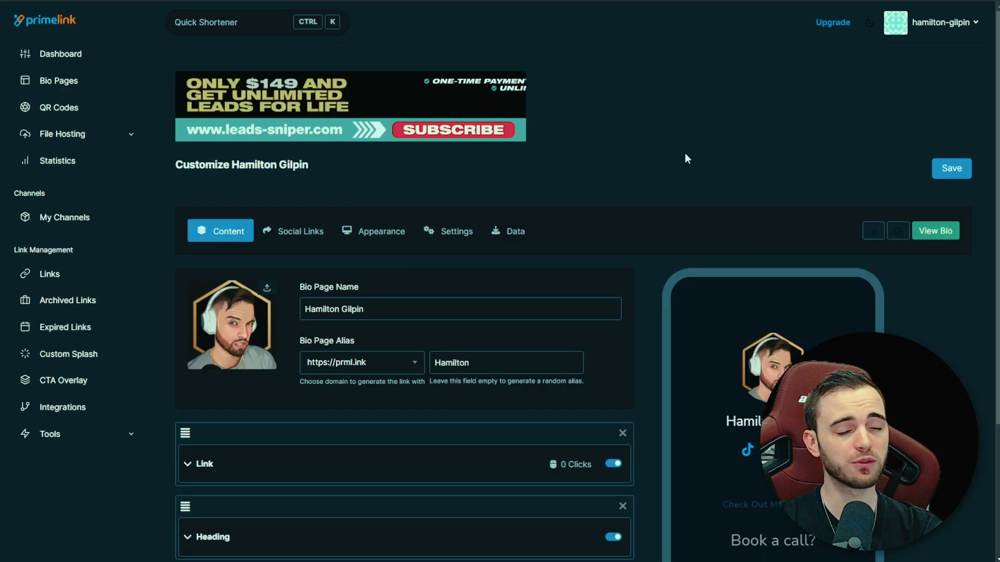
scroll(645, 281, "down", 1)
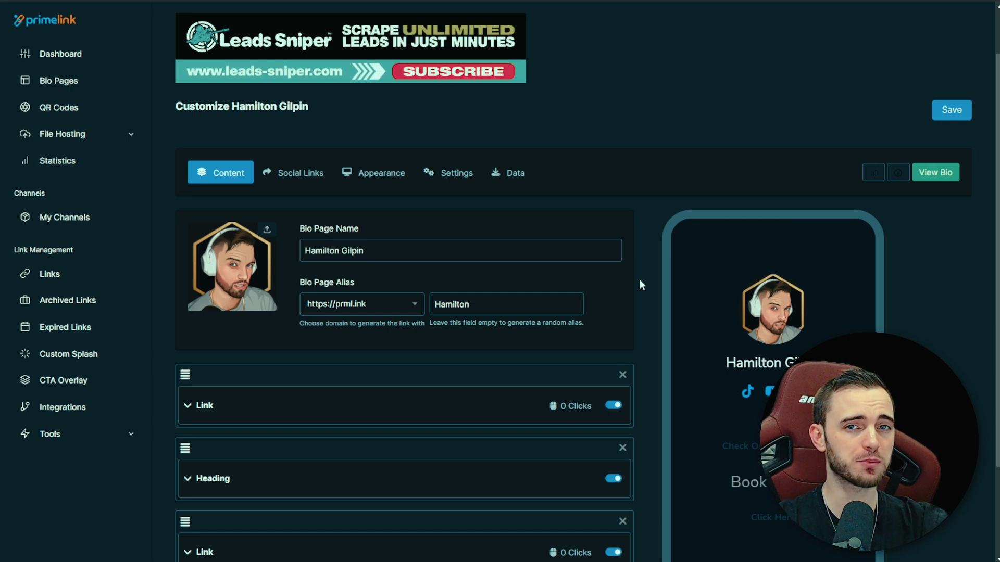
scroll(639, 284, "down", 1)
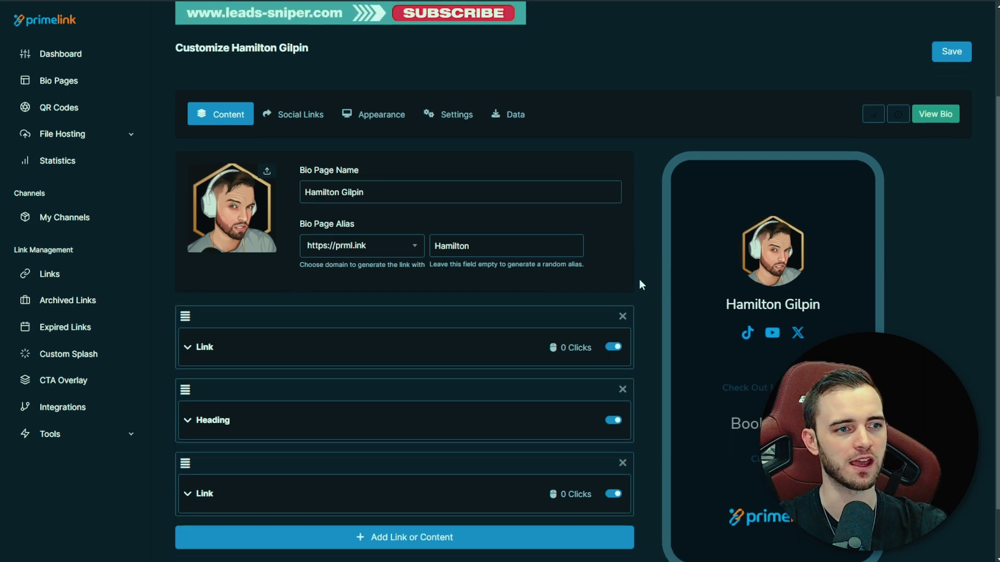
scroll(639, 278, "down", 1)
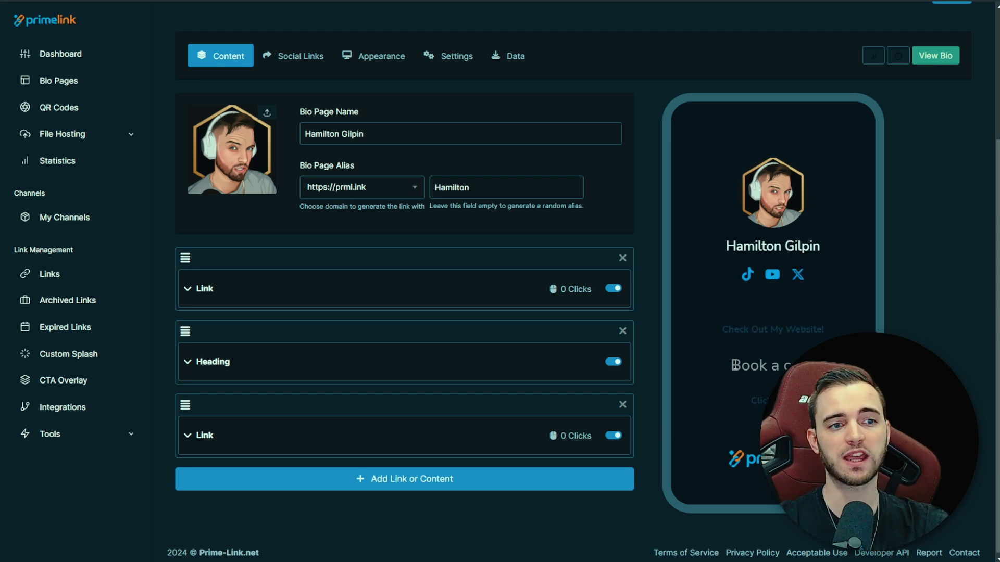
scroll(735, 366, "down", 1)
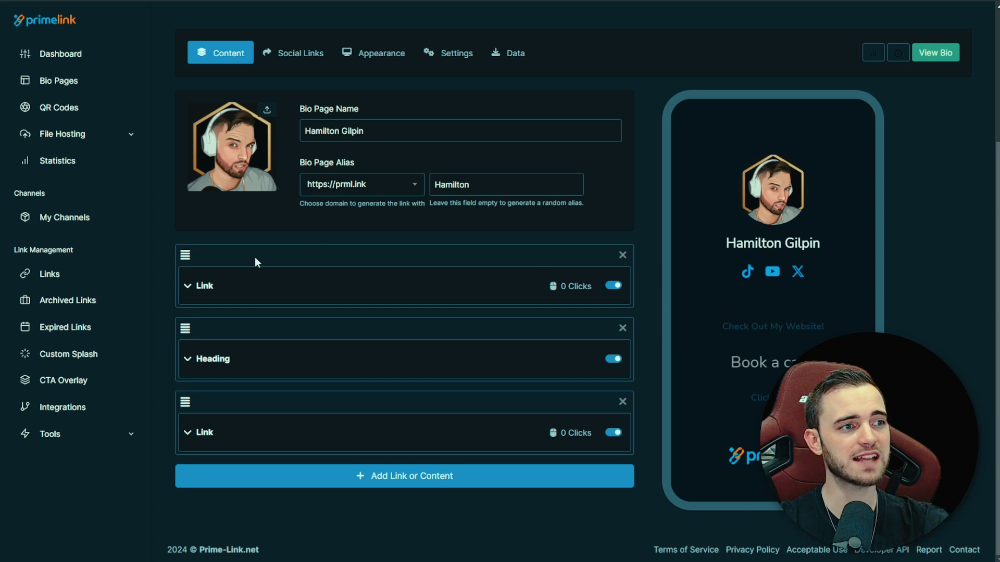
left_click(197, 286)
scroll(372, 273, "down", 3)
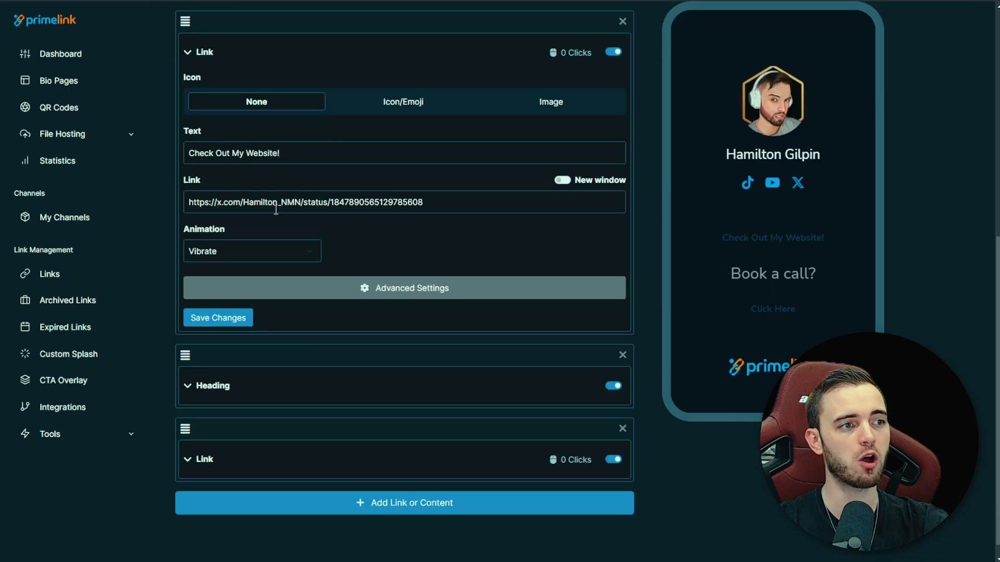
scroll(393, 246, "up", 3)
- Return to the account dashboard and briefly focus the long-link shortening field
left_click(67, 53)
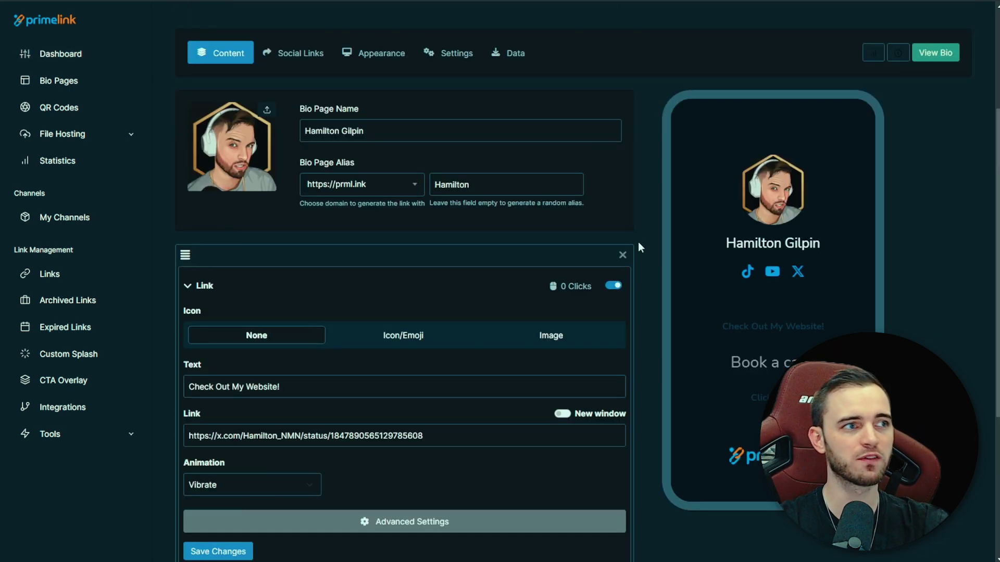
scroll(328, 320, "down", 1)
left_click(346, 343)
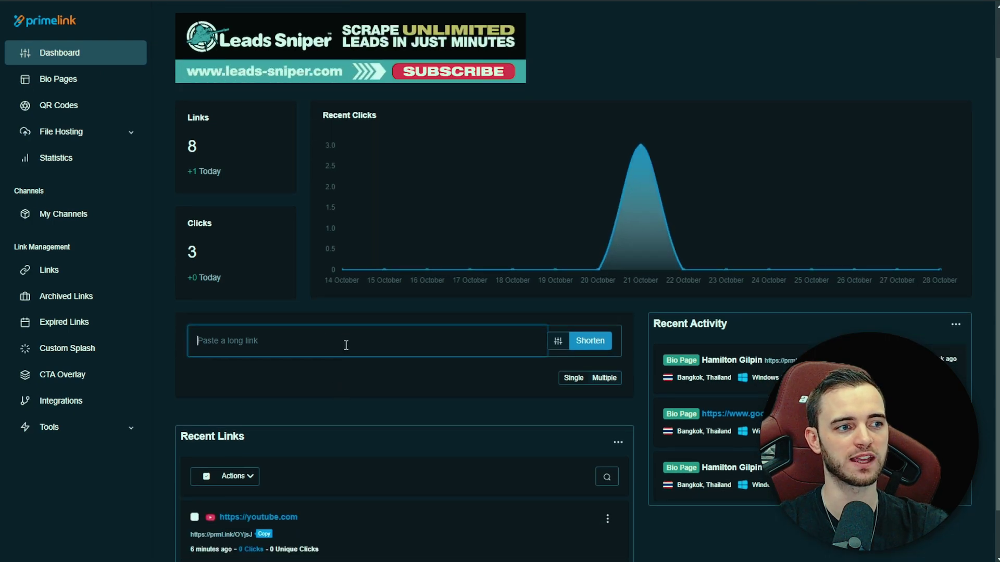
left_click(591, 52)
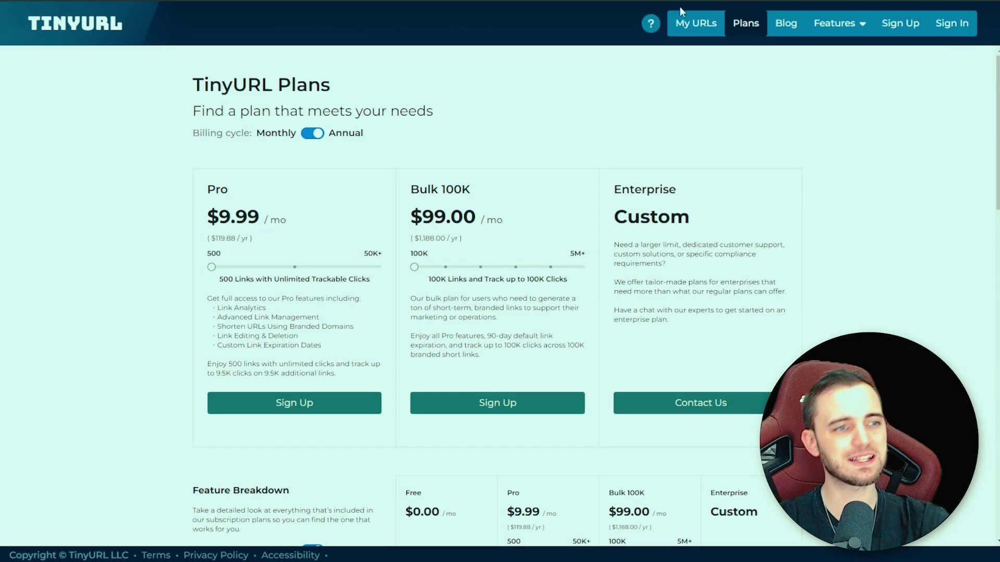
scroll(852, 183, "down", 2)
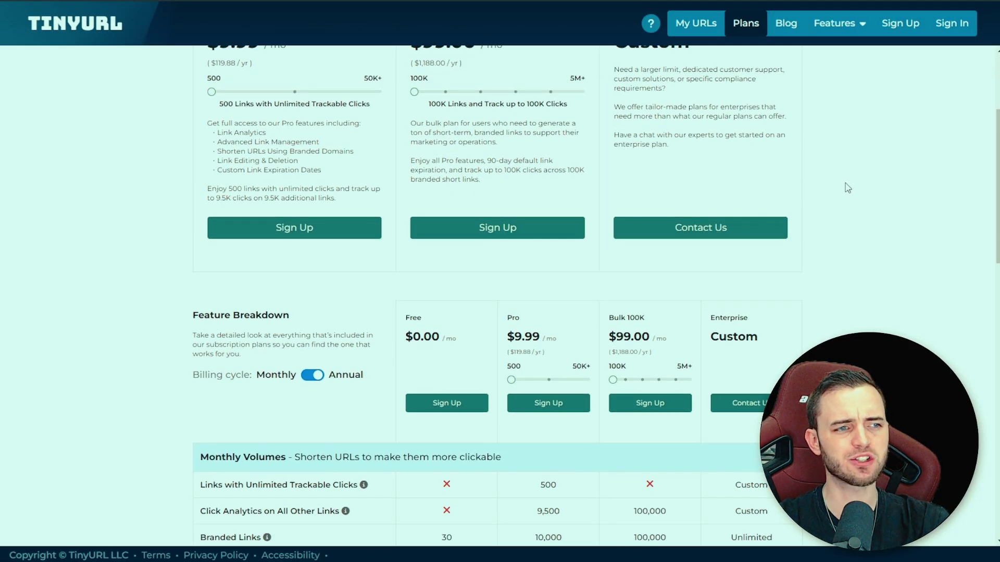
scroll(847, 188, "down", 3)
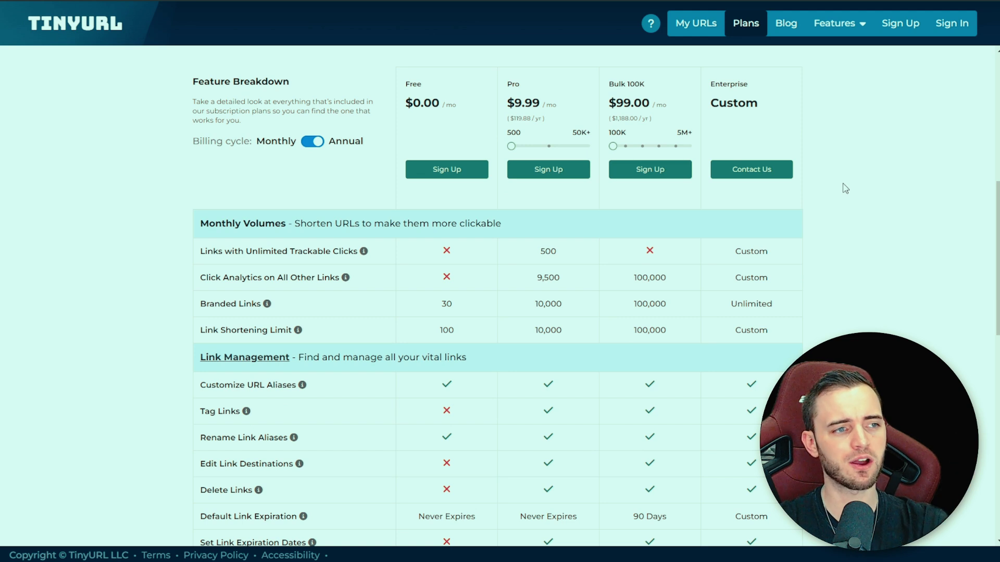
scroll(843, 187, "down", 2)
scroll(843, 187, "up", 1)
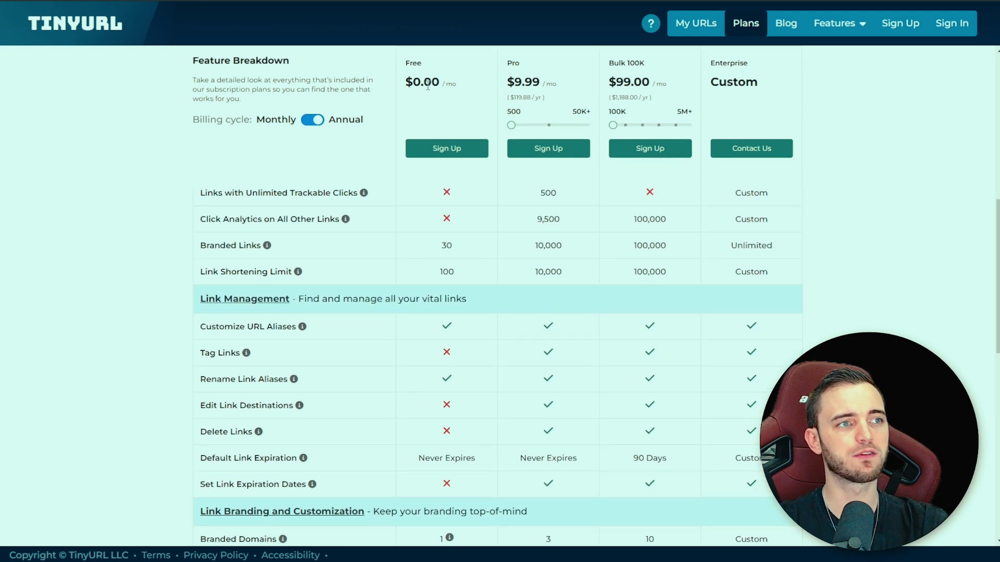
- Highlight the Free plan's 30 branded links and 100 link limit in the Feature Breakdown
double_click(443, 247)
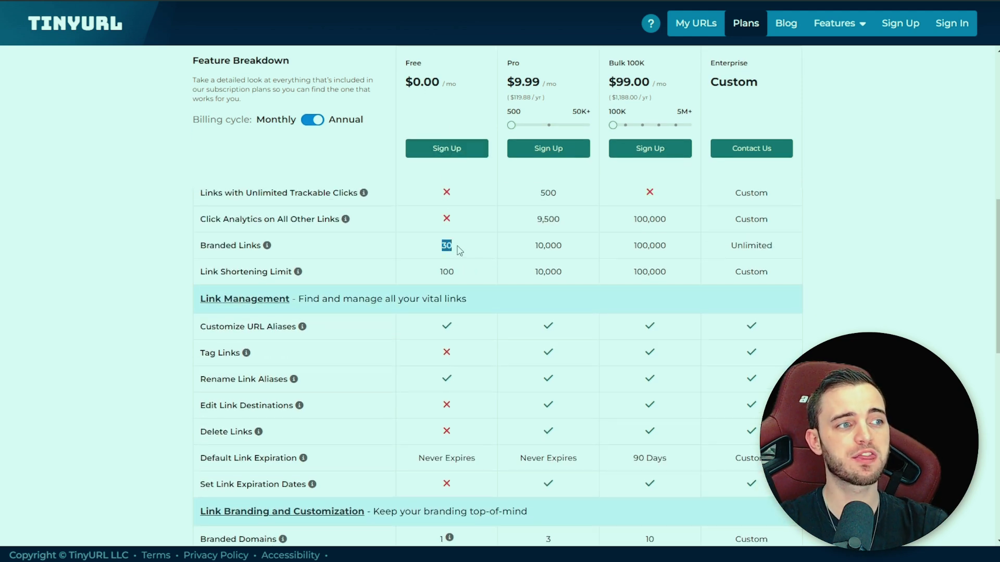
left_click(459, 250)
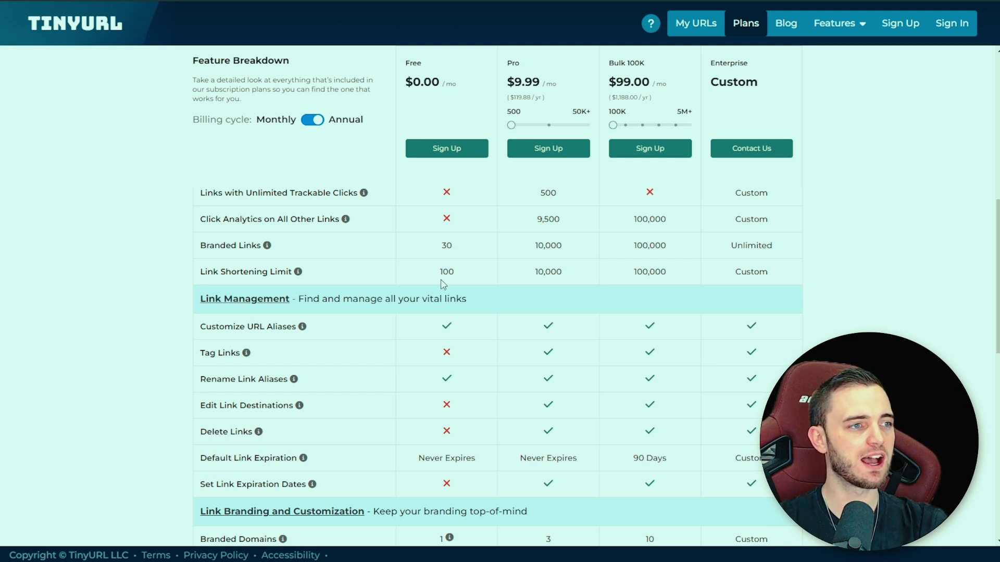
left_click_drag(435, 278, 466, 277)
left_click(465, 277)
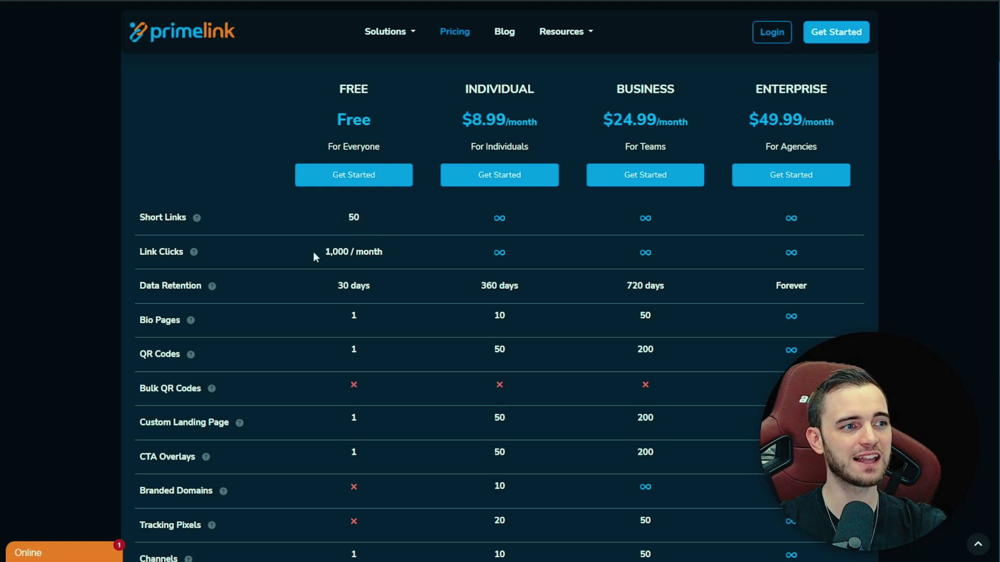
left_click_drag(313, 252, 405, 251)
left_click(404, 251)
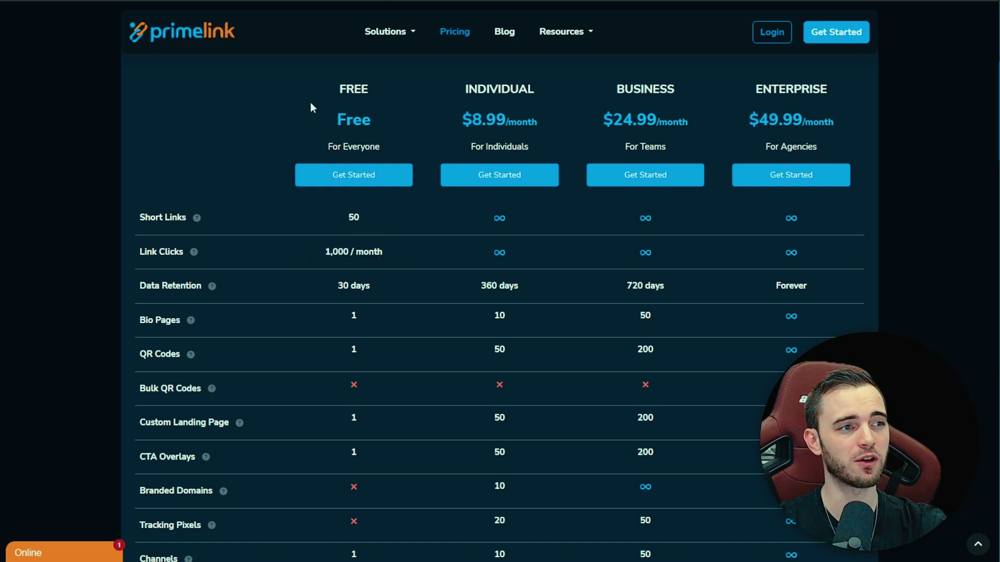
scroll(392, 302, "down", 2)
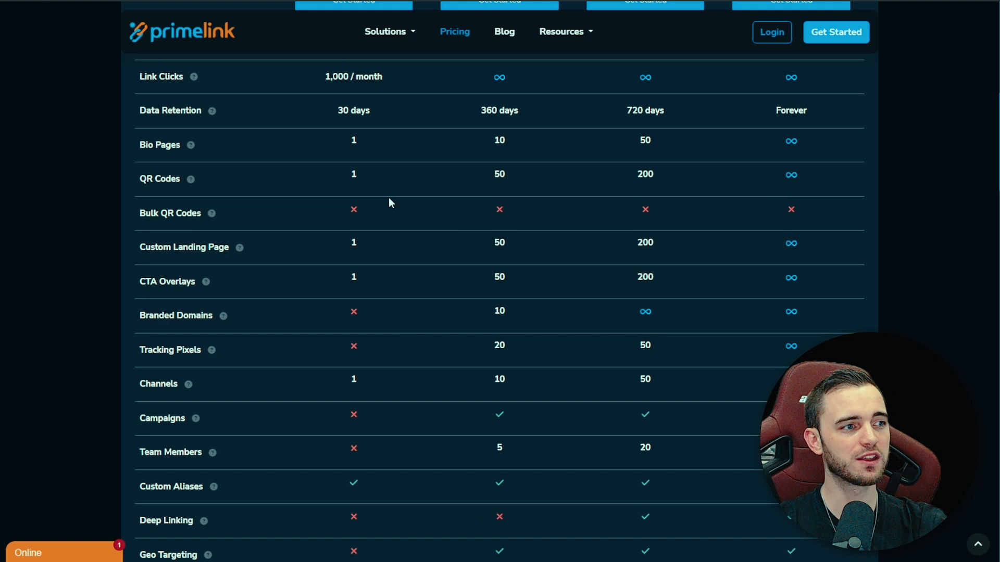
scroll(389, 198, "down", 2)
scroll(386, 199, "up", 2)
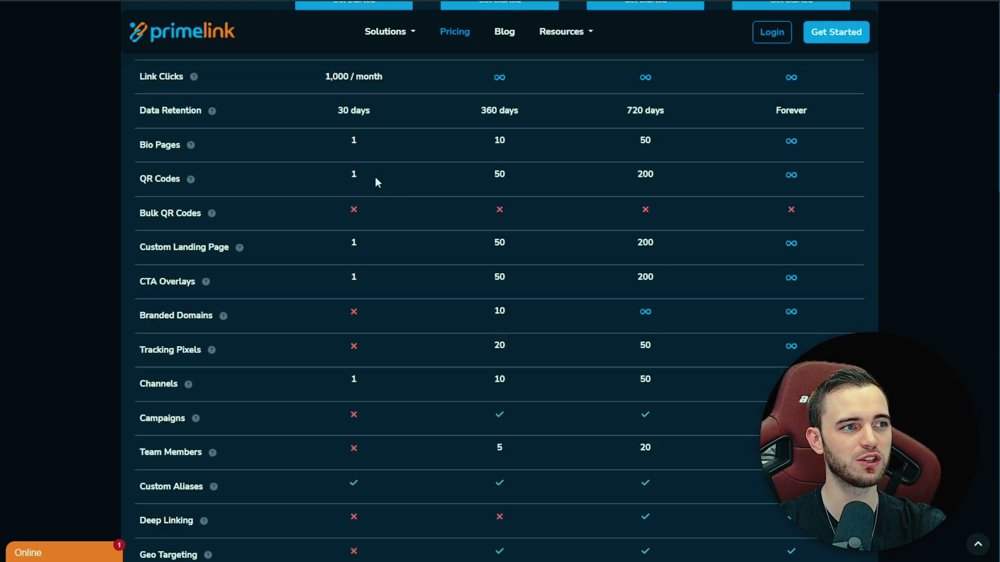
scroll(375, 181, "up", 1)
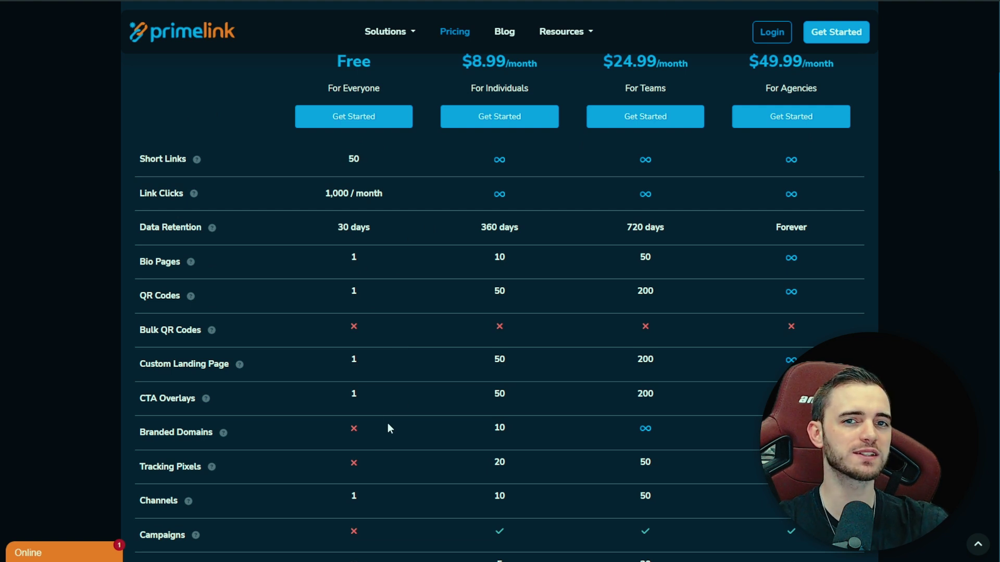
scroll(386, 428, "down", 2)
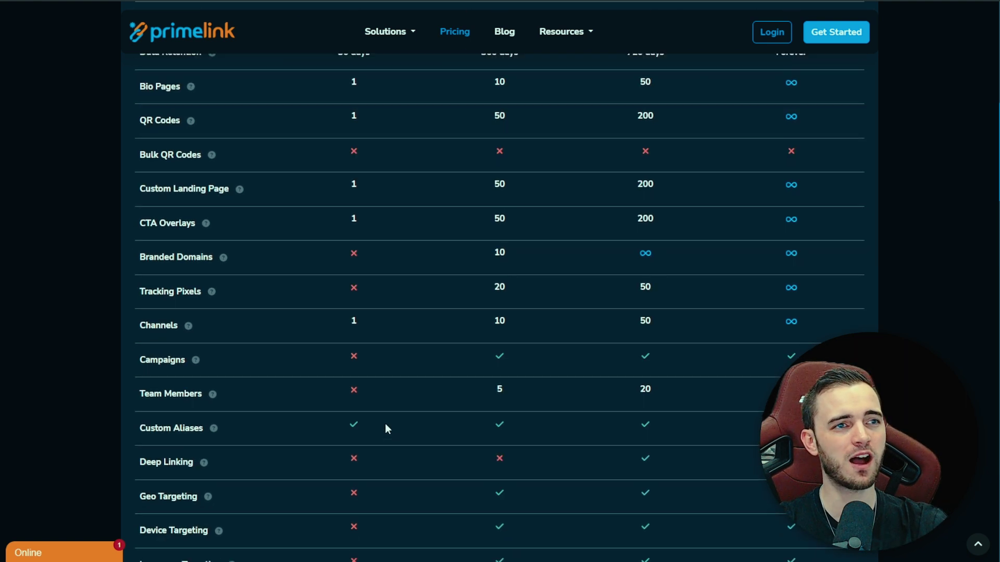
scroll(377, 418, "down", 2)
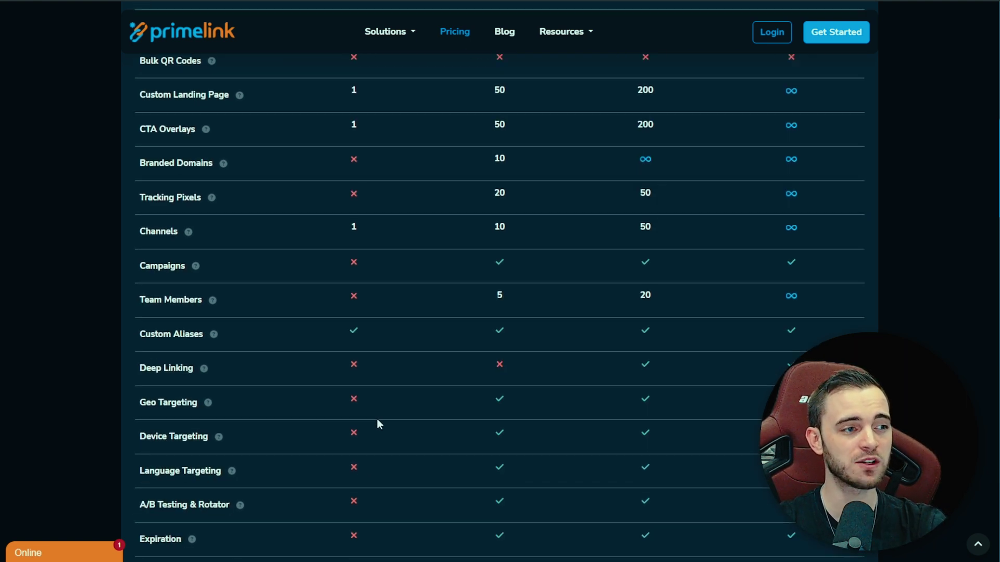
scroll(328, 312, "down", 2)
scroll(421, 446, "down", 2)
scroll(420, 444, "up", 1)
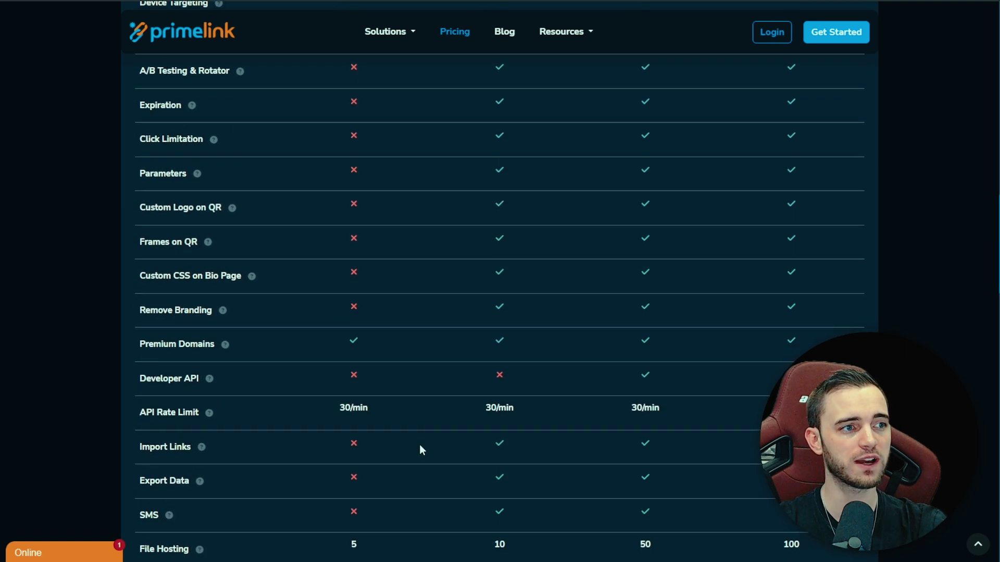
scroll(419, 444, "up", 2)
scroll(419, 444, "up", 3)
scroll(420, 444, "up", 3)
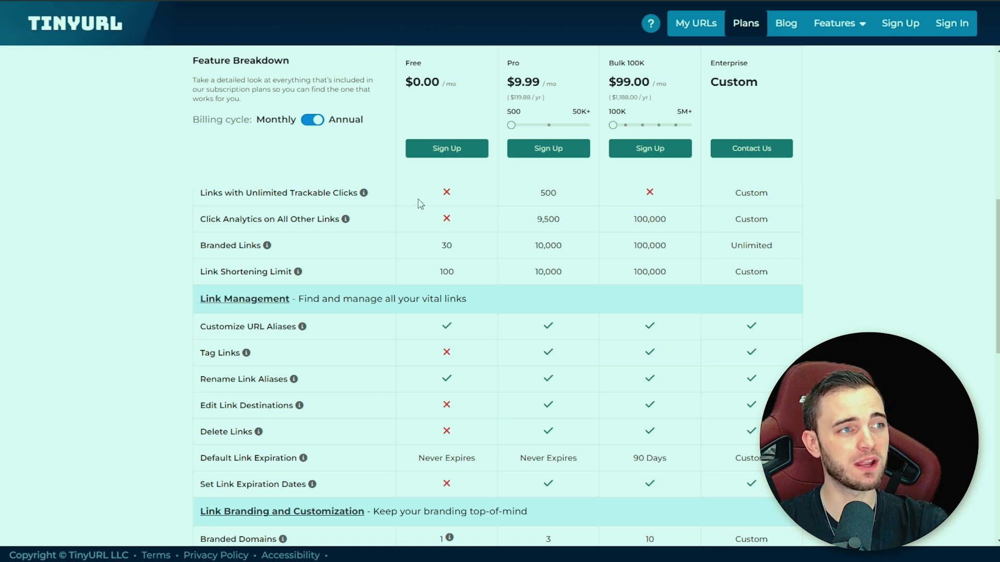
scroll(414, 202, "down", 3)
scroll(408, 258, "up", 3)
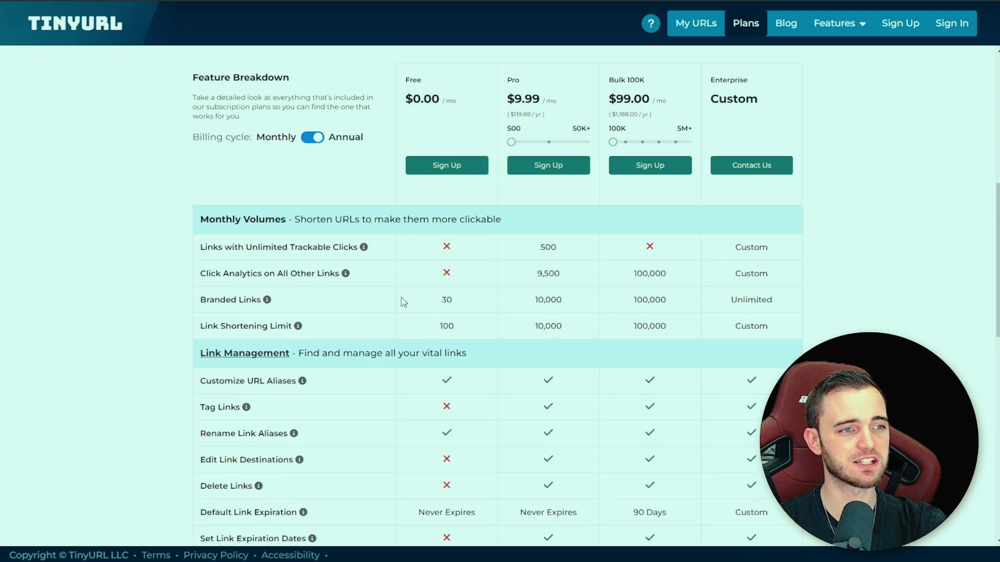
scroll(408, 323, "down", 3)
scroll(408, 323, "up", 3)
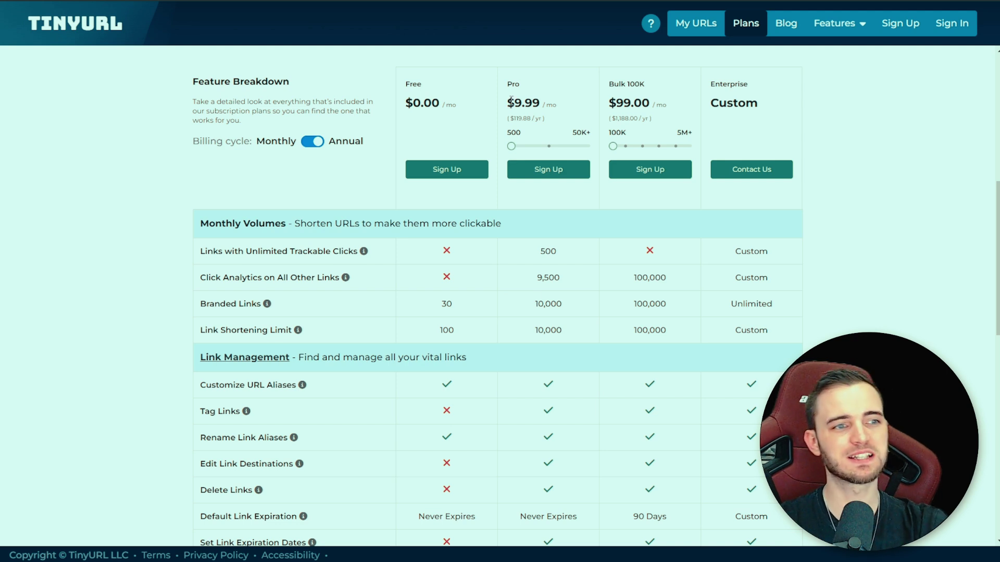
left_click_drag(534, 308, 584, 305)
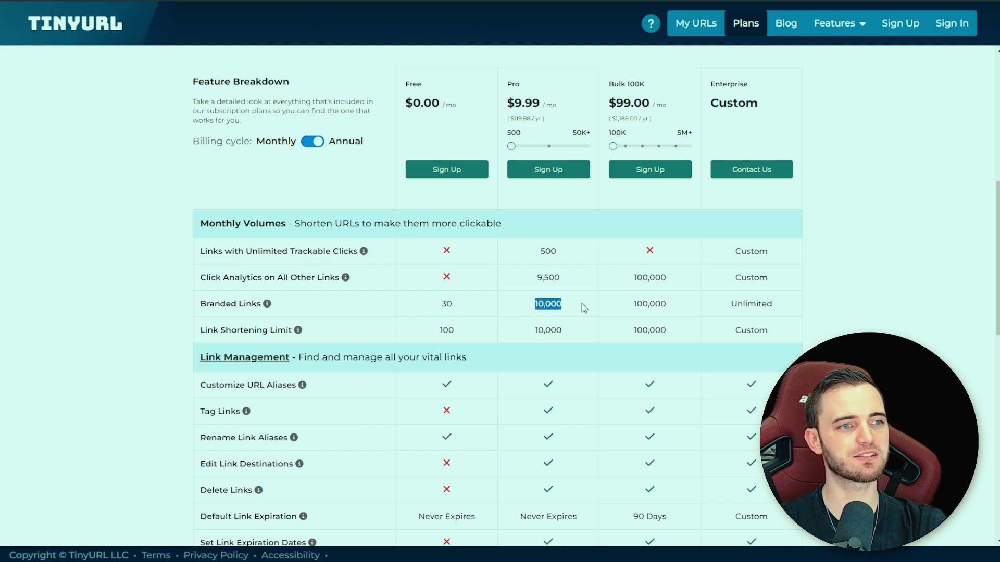
left_click(575, 305)
left_click_drag(506, 103, 535, 103)
left_click(537, 102)
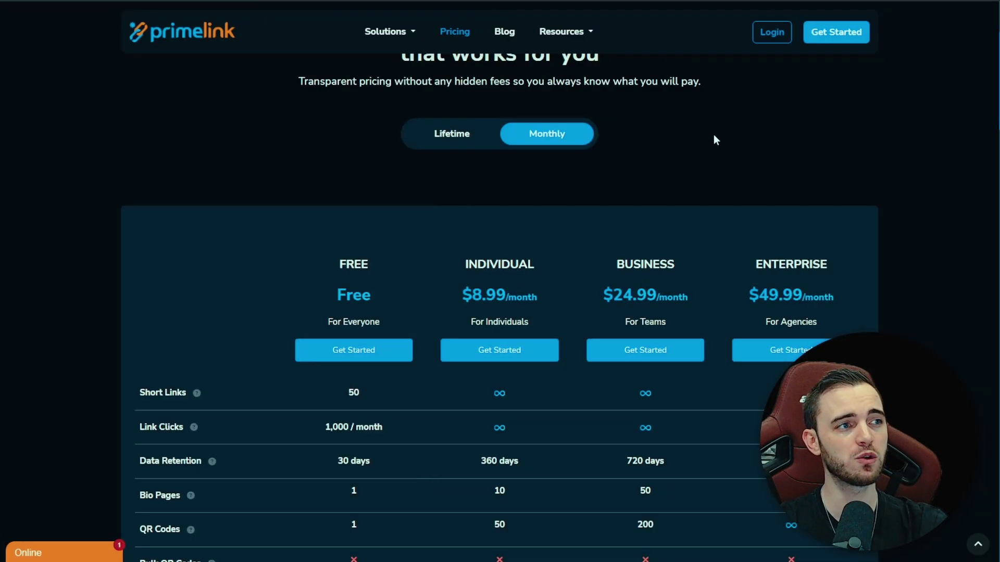
scroll(713, 139, "down", 3)
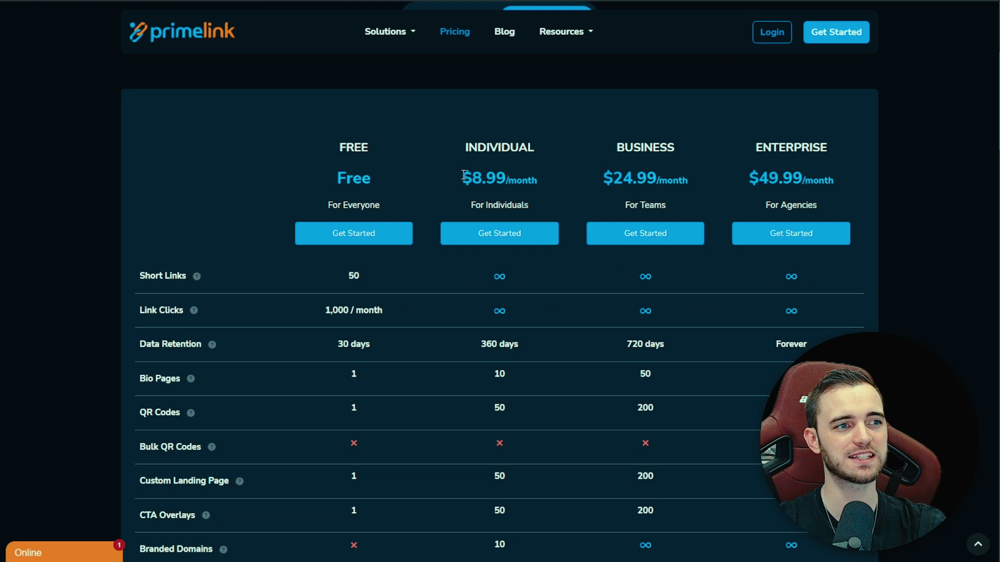
- Highlight the Individual plan's $8.99/month price on PrimeLink's pricing page
left_click_drag(463, 175, 538, 183)
left_click(536, 185)
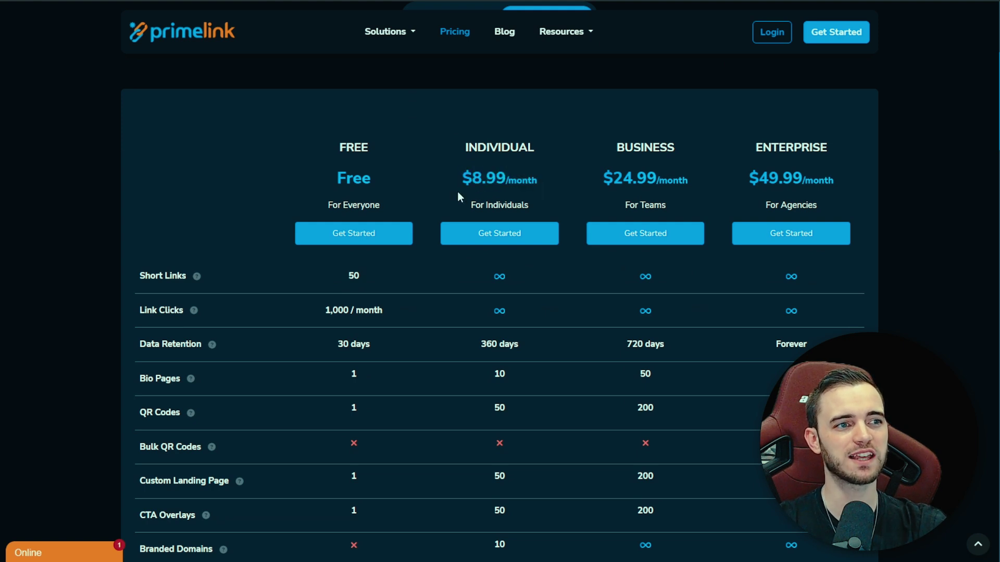
scroll(545, 195, "down", 3)
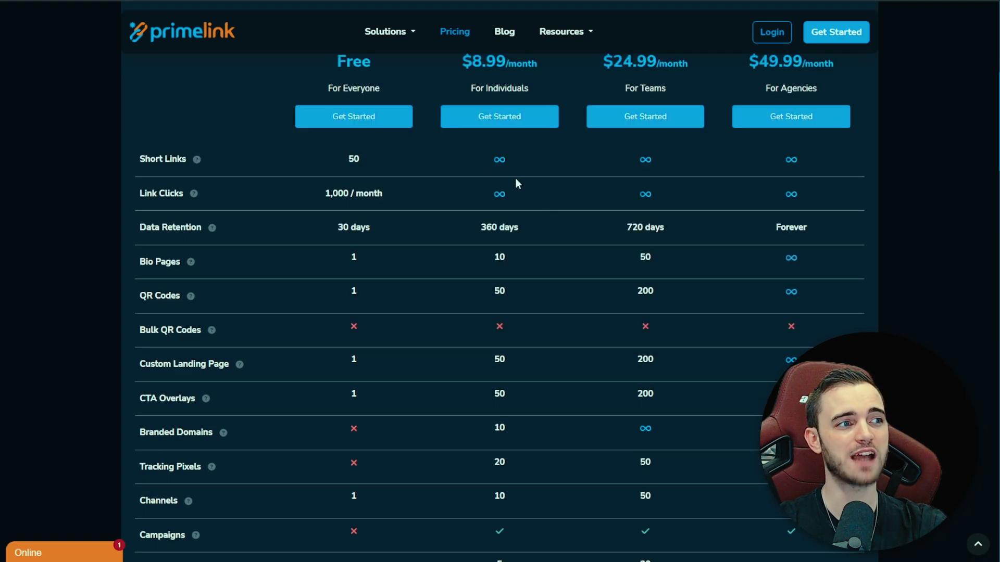
scroll(501, 164, "down", 3)
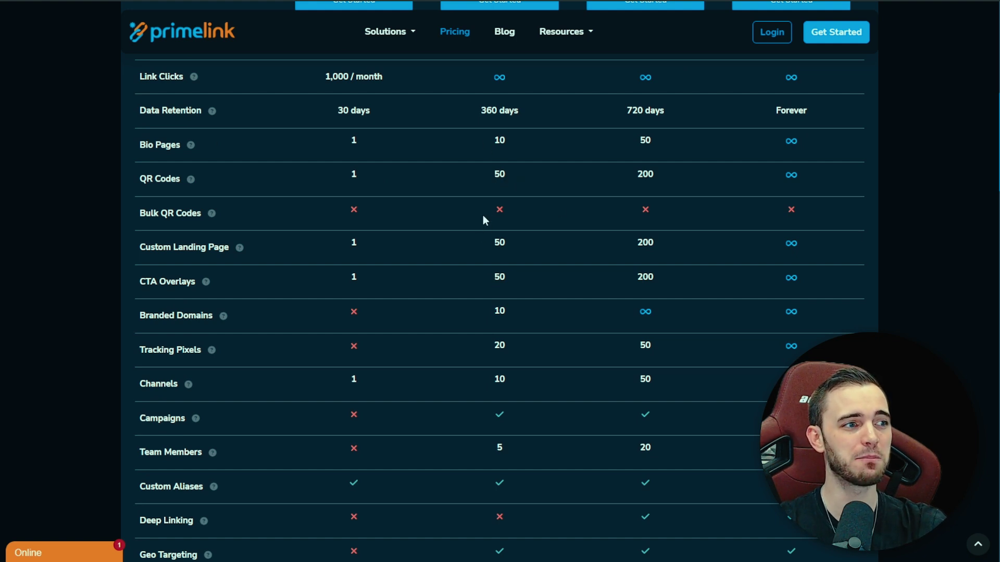
scroll(481, 272, "down", 2)
scroll(479, 275, "down", 1)
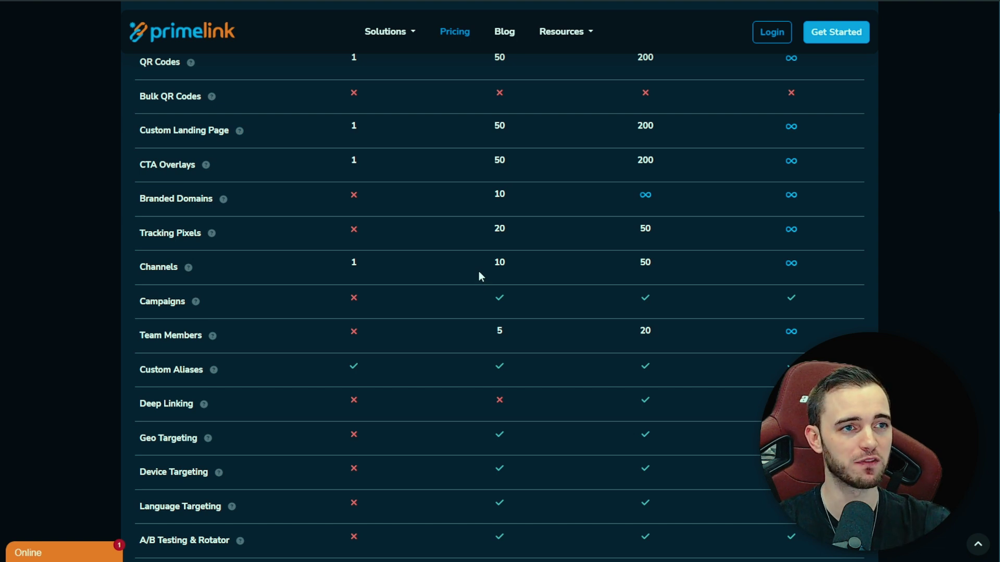
scroll(478, 272, "up", 5)
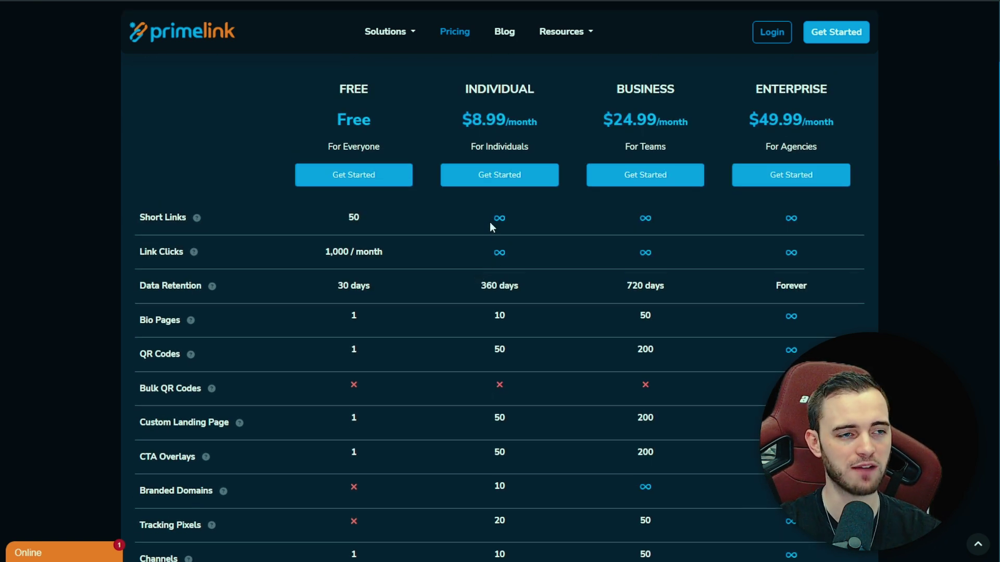
scroll(453, 354, "down", 3)
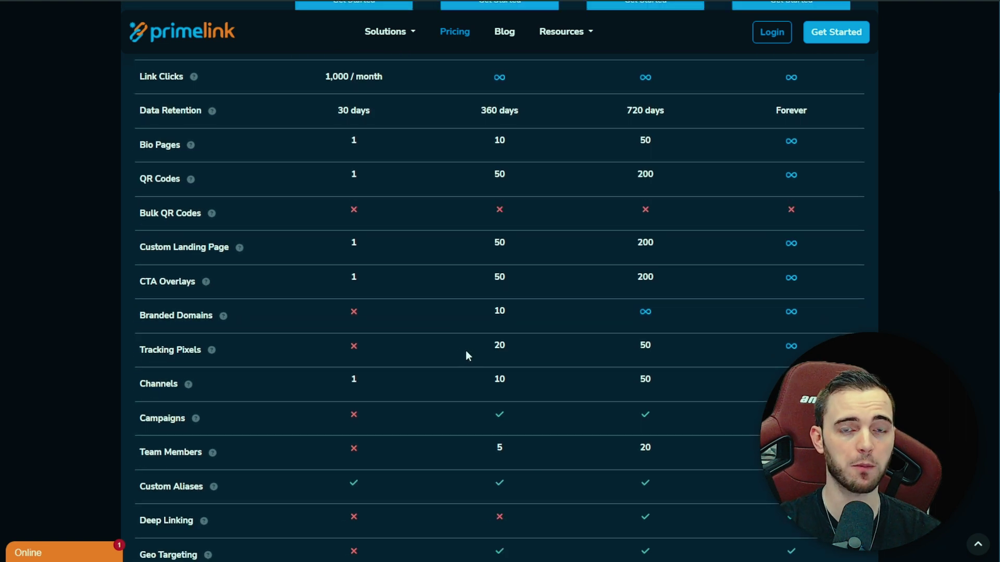
scroll(466, 351, "down", 3)
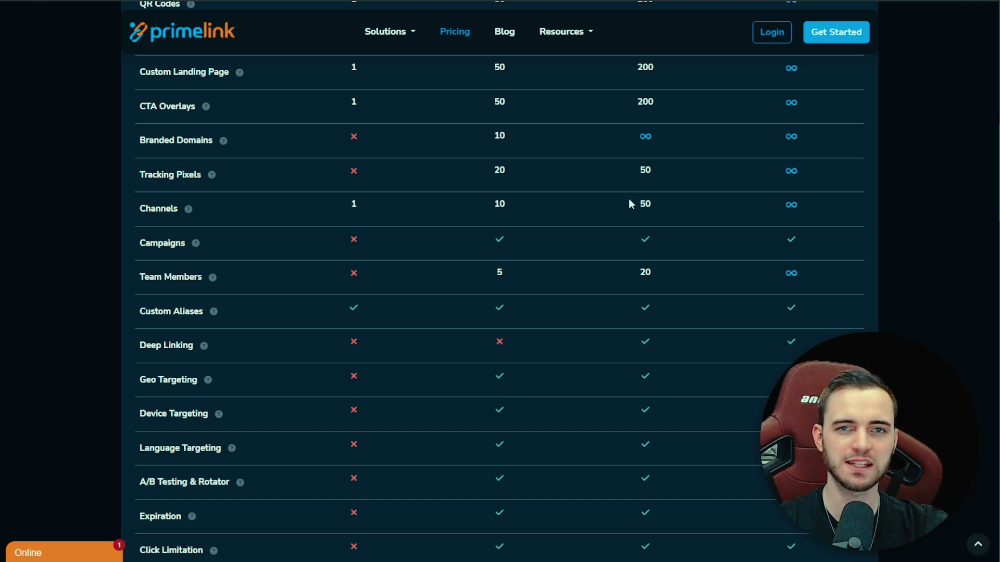
scroll(627, 203, "down", 2)
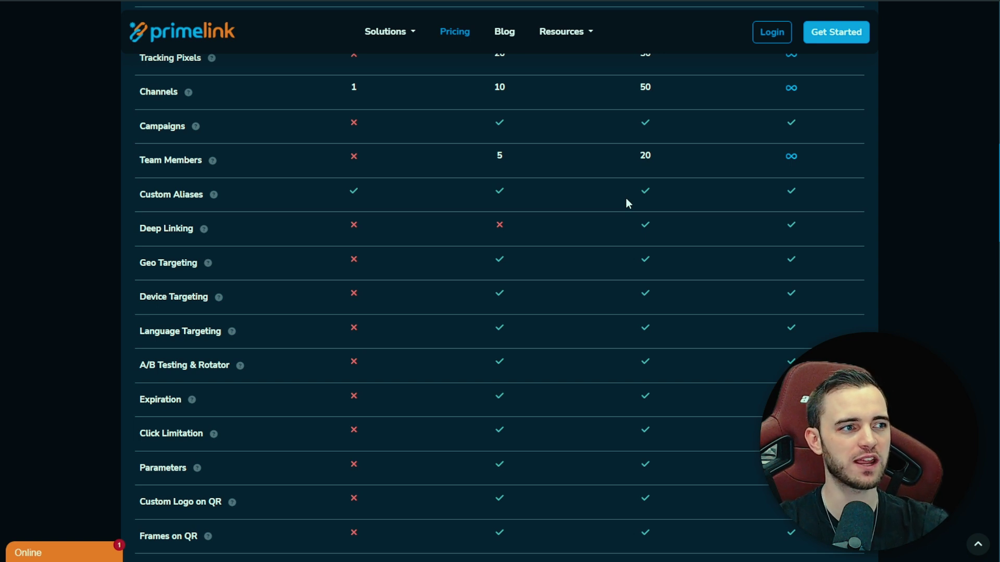
scroll(478, 217, "down", 3)
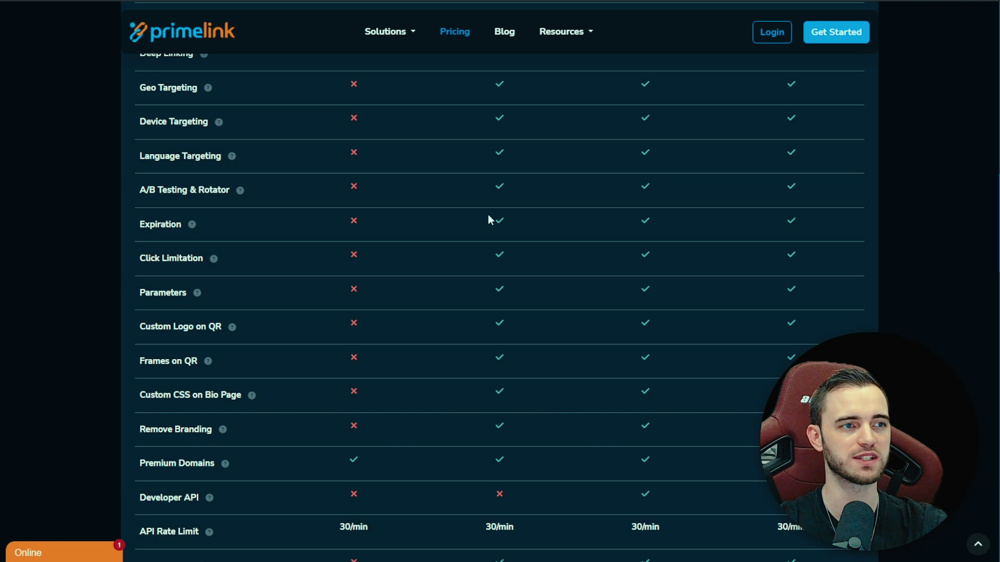
scroll(485, 250, "down", 3)
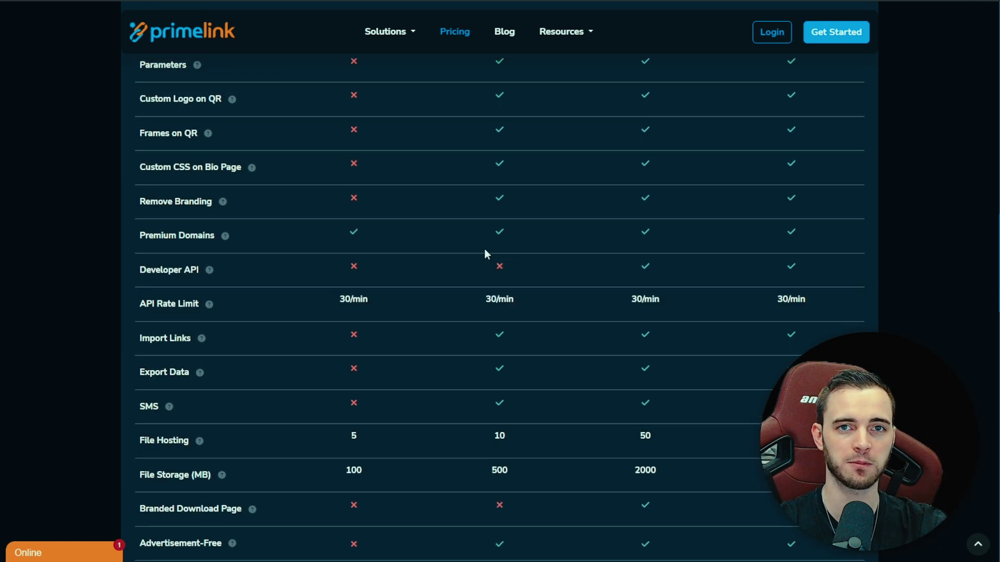
scroll(484, 250, "up", 5)
scroll(469, 257, "up", 5)
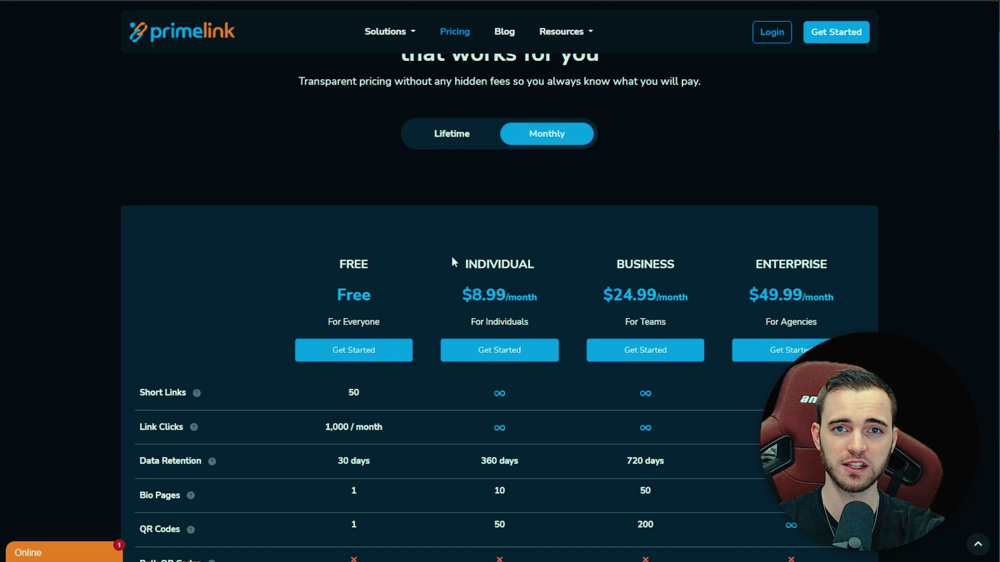
scroll(444, 270, "down", 2)
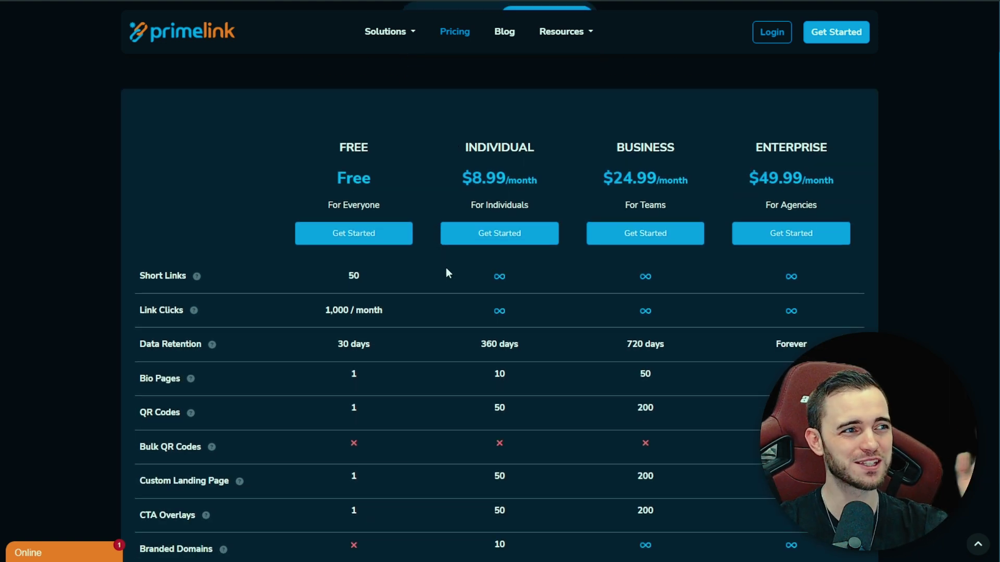
scroll(446, 270, "down", 1)
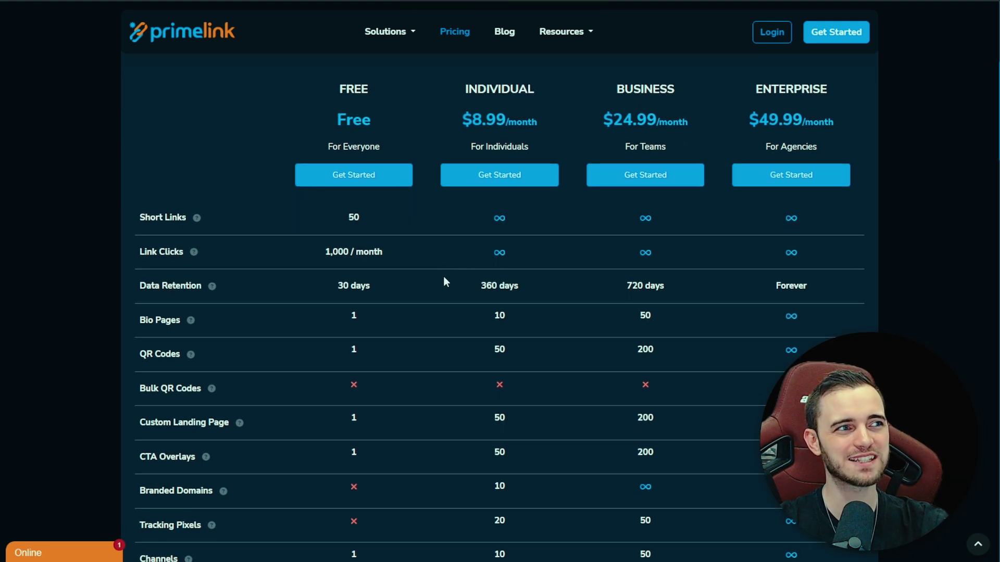
scroll(440, 276, "down", 3)
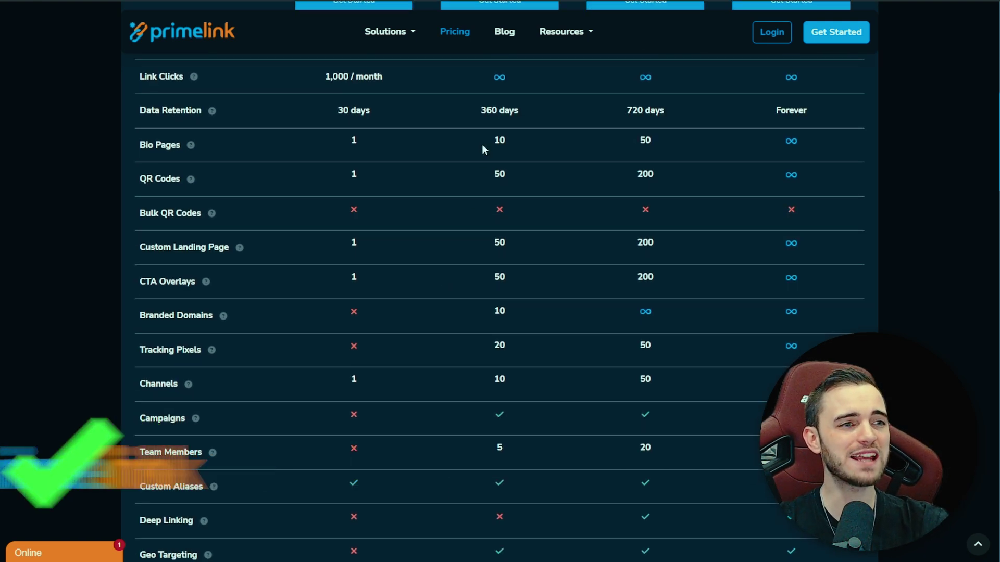
left_click_drag(476, 109, 549, 112)
left_click(549, 180)
scroll(550, 195, "up", 3)
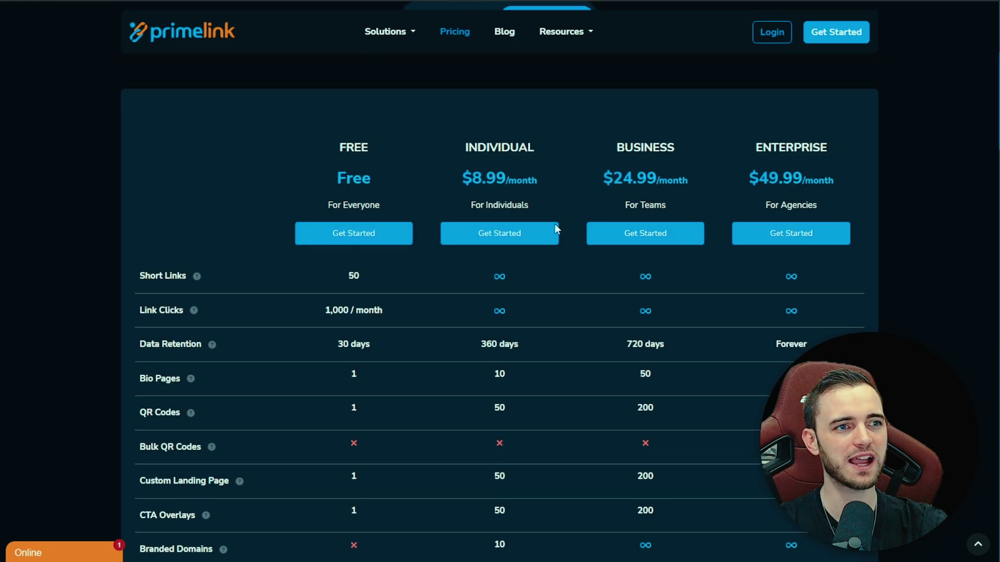
scroll(769, 343, "down", 1)
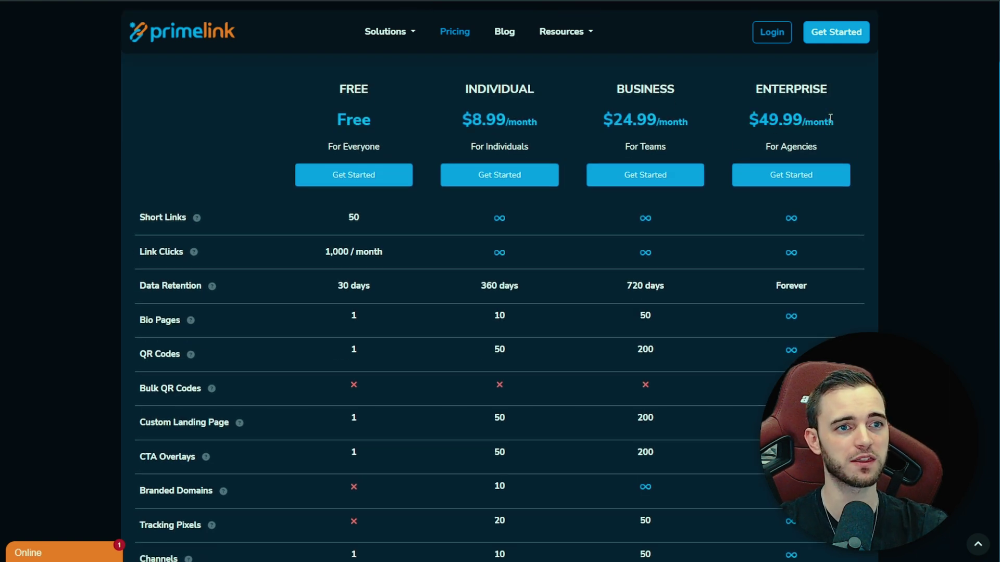
left_click_drag(775, 289, 831, 287)
left_click(830, 286)
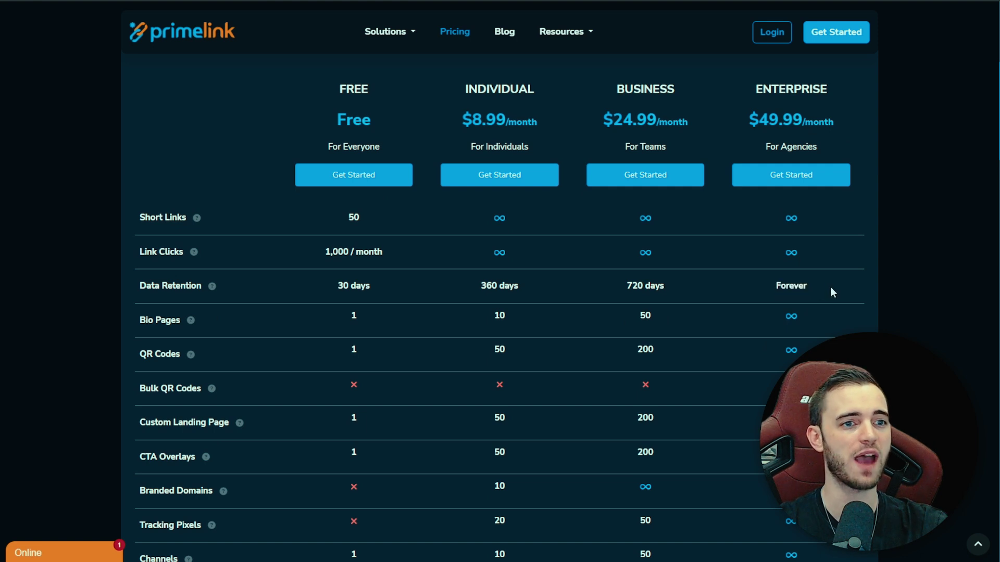
scroll(602, 329, "up", 1)
scroll(602, 335, "up", 3)
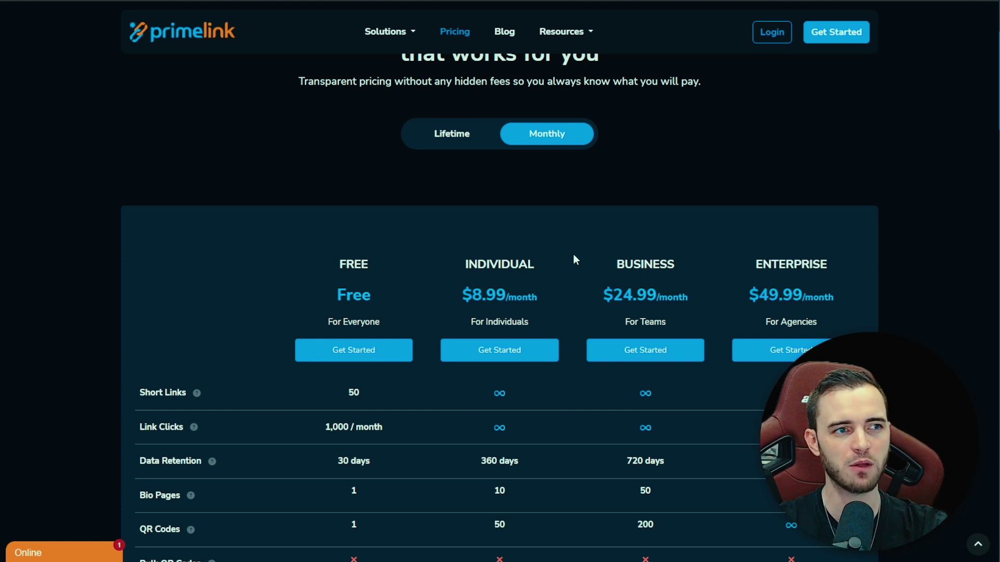
- Switch PrimeLink's pricing to Lifetime and highlight the Individual plan's lifetime price
left_click(451, 146)
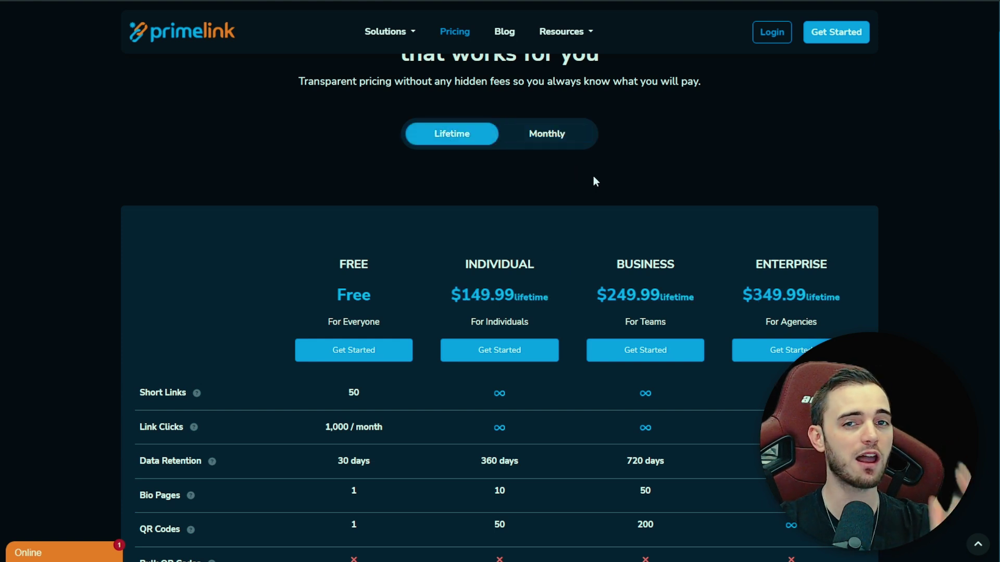
scroll(581, 242, "down", 2)
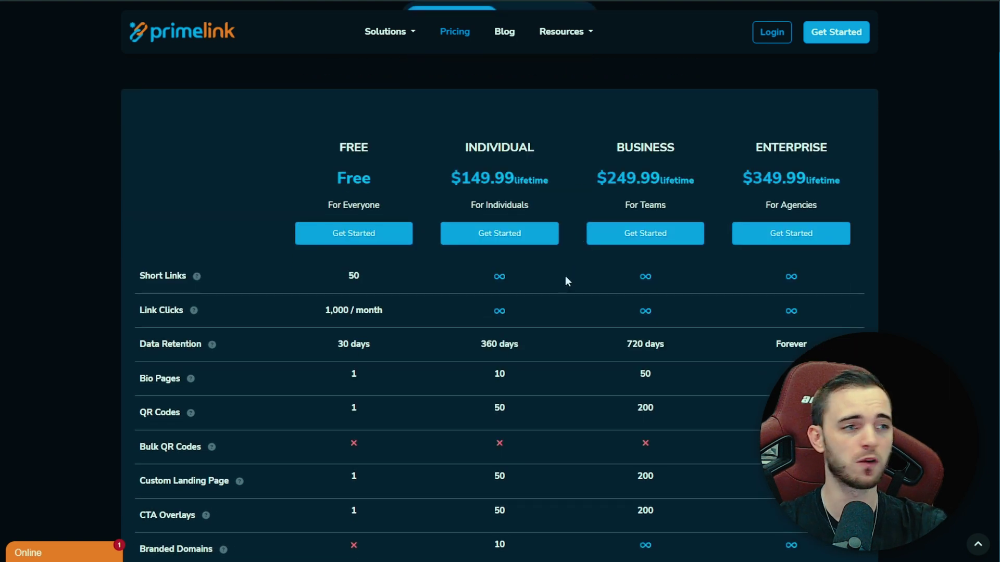
left_click_drag(451, 180, 548, 179)
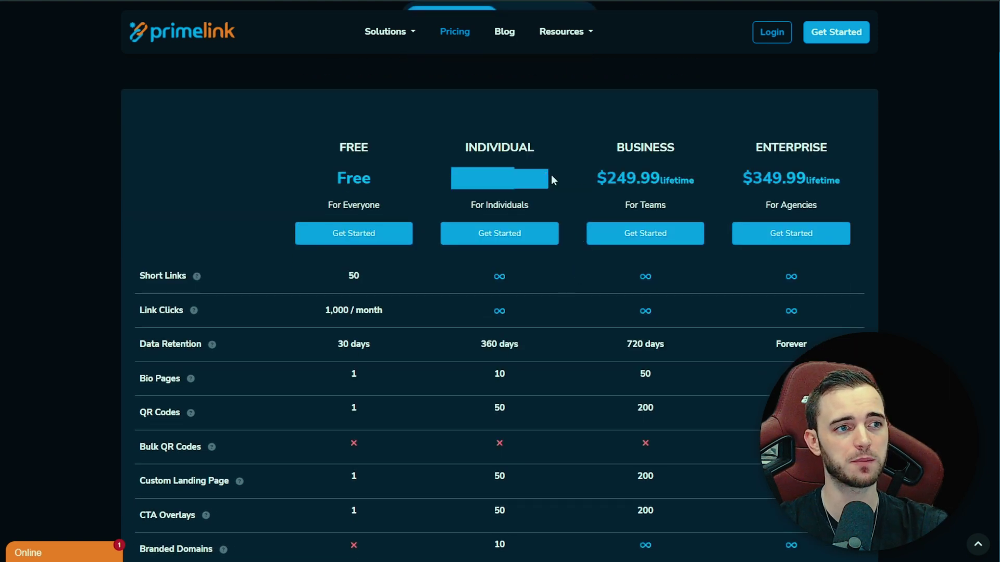
left_click(550, 178)
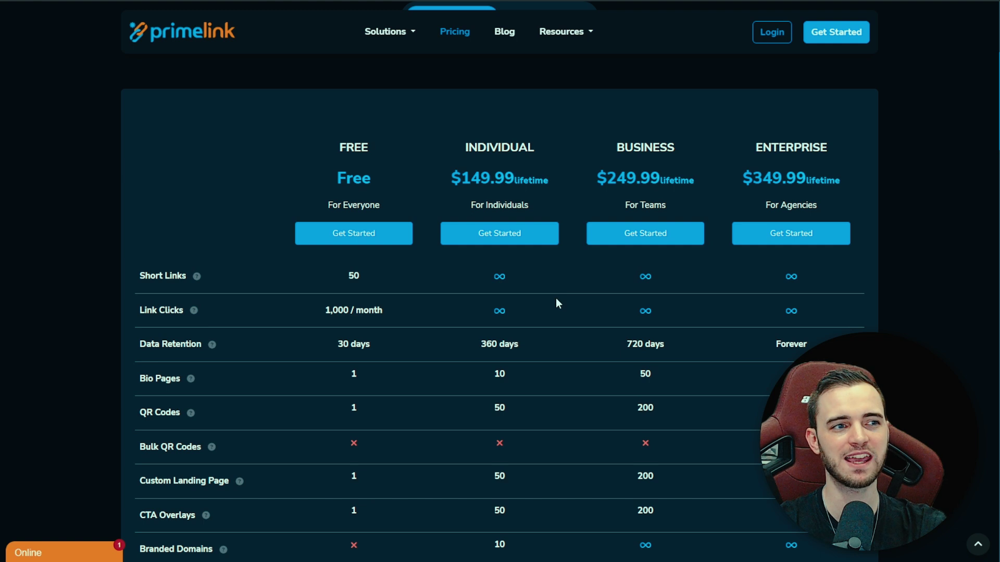
scroll(555, 303, "down", 2)
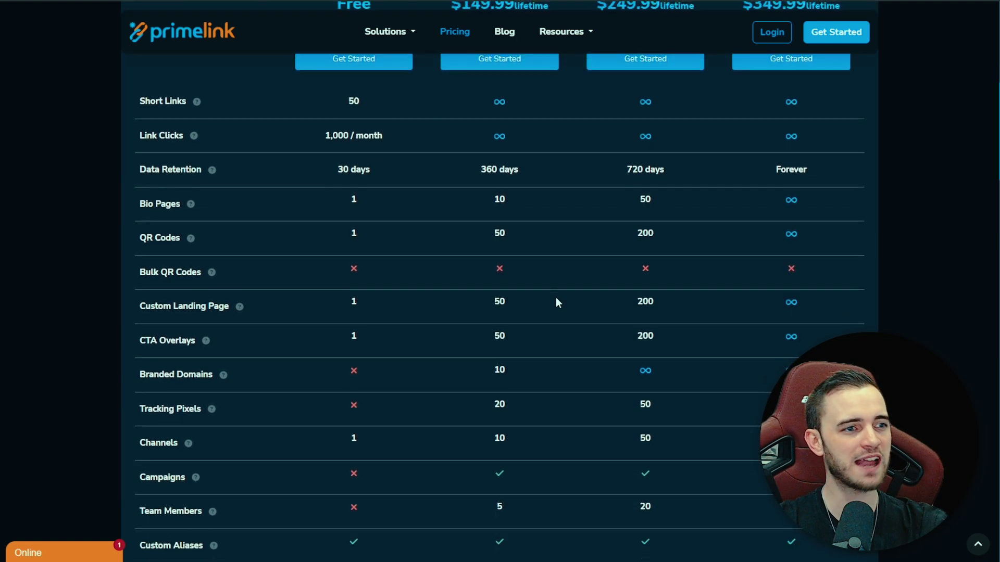
scroll(555, 302, "down", 2)
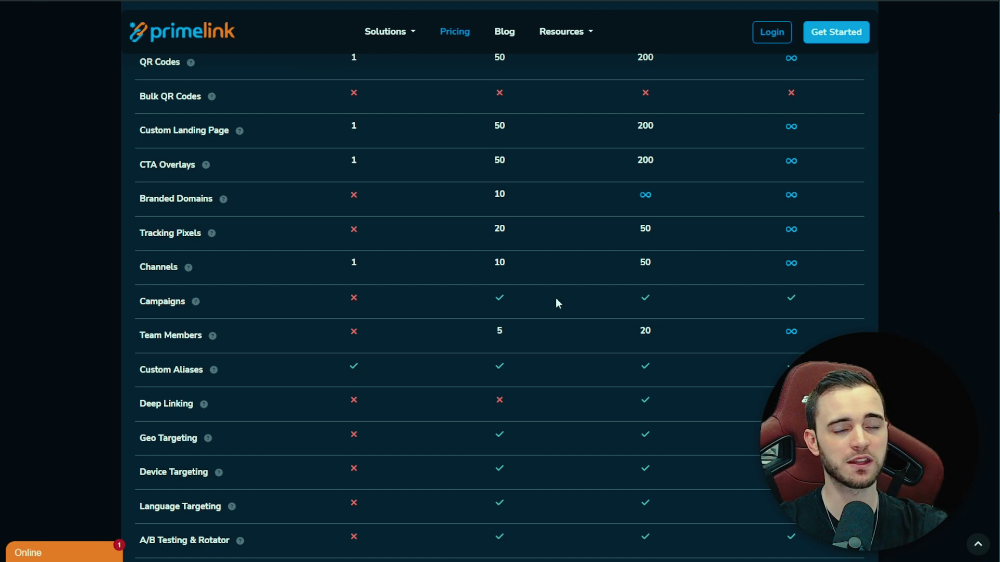
scroll(555, 302, "down", 2)
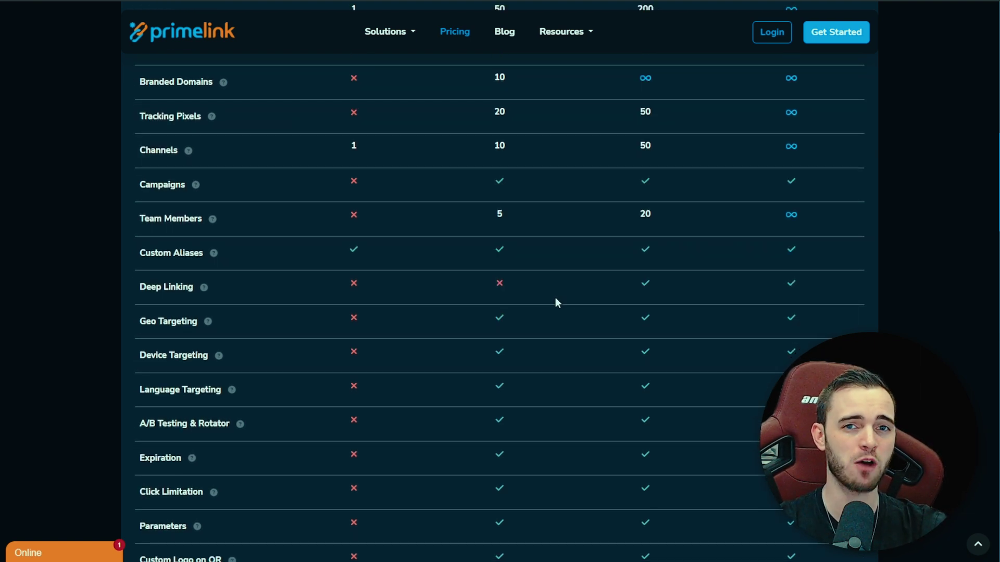
scroll(556, 302, "down", 1)
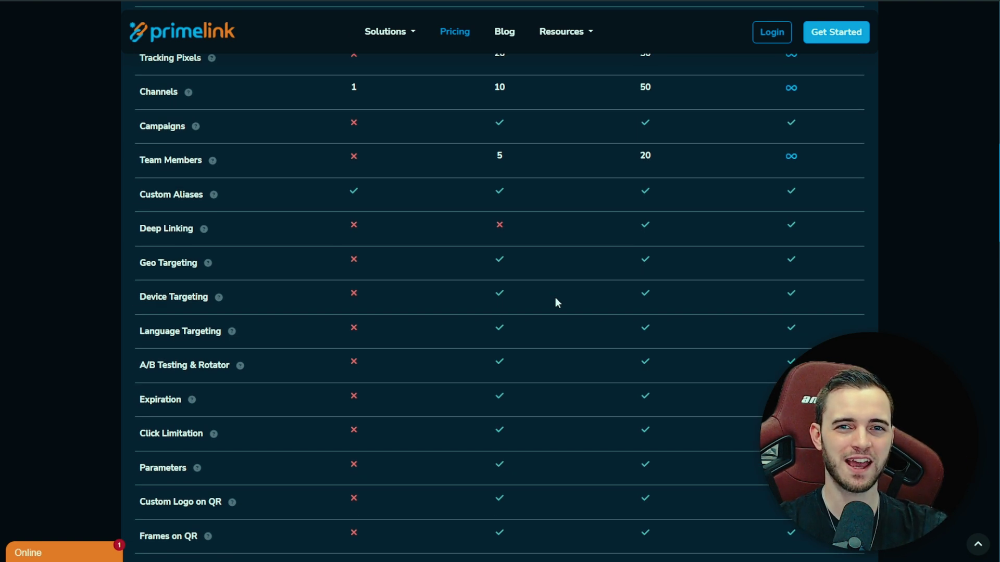
scroll(555, 302, "up", 5)
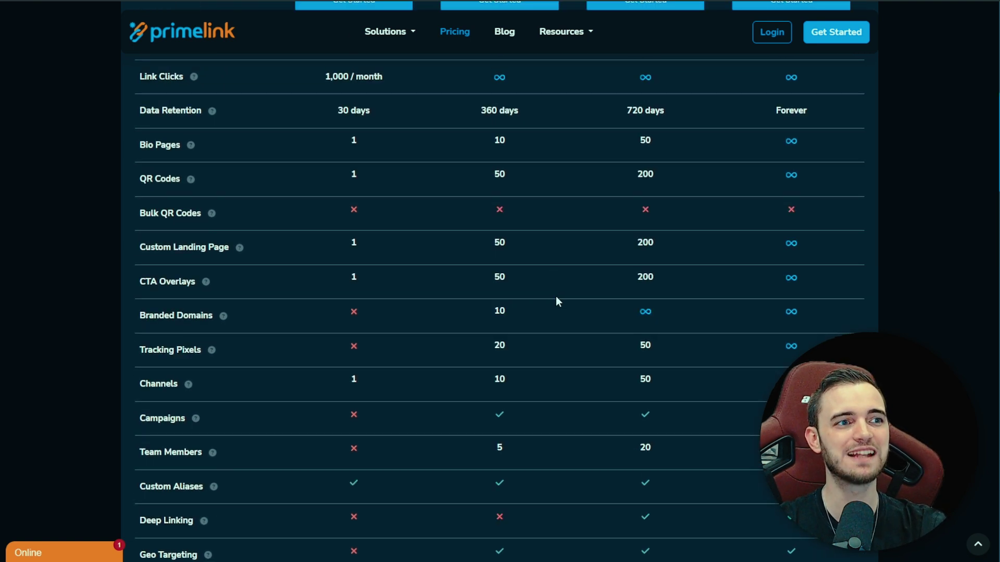
scroll(555, 301, "up", 2)
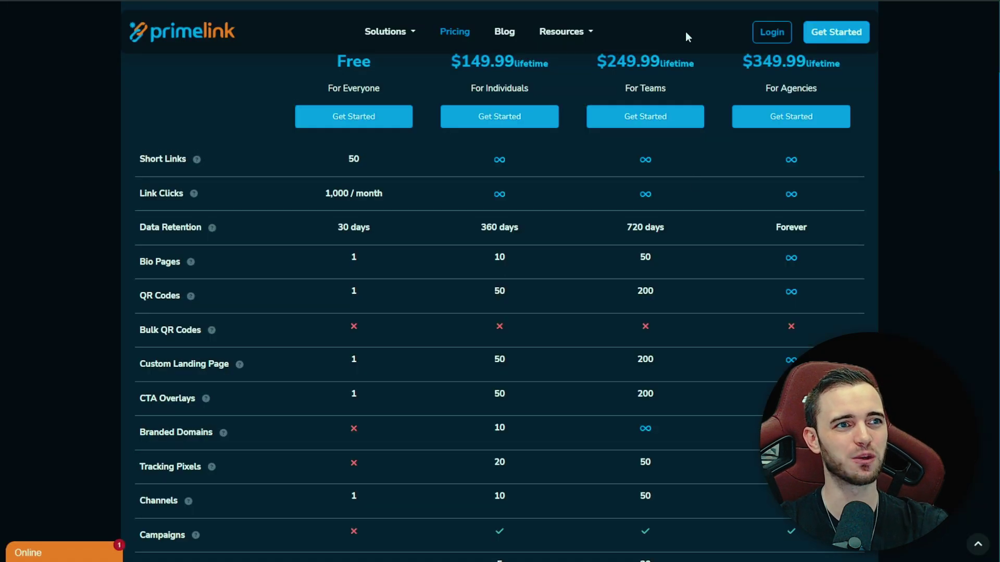
scroll(590, 424, "up", 4)
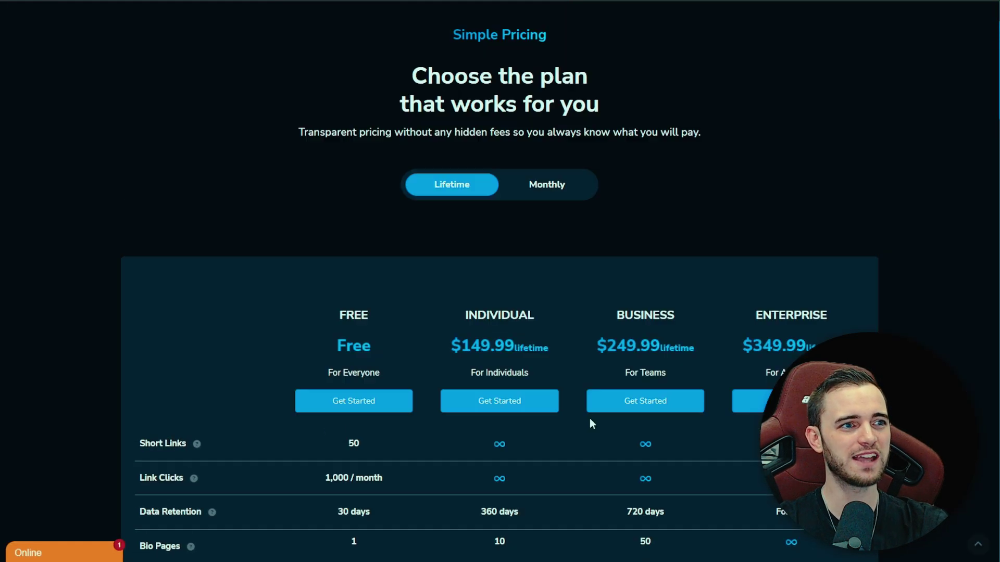
- Toggle PrimeLink's pricing table from Lifetime to Monthly
left_click(551, 190)
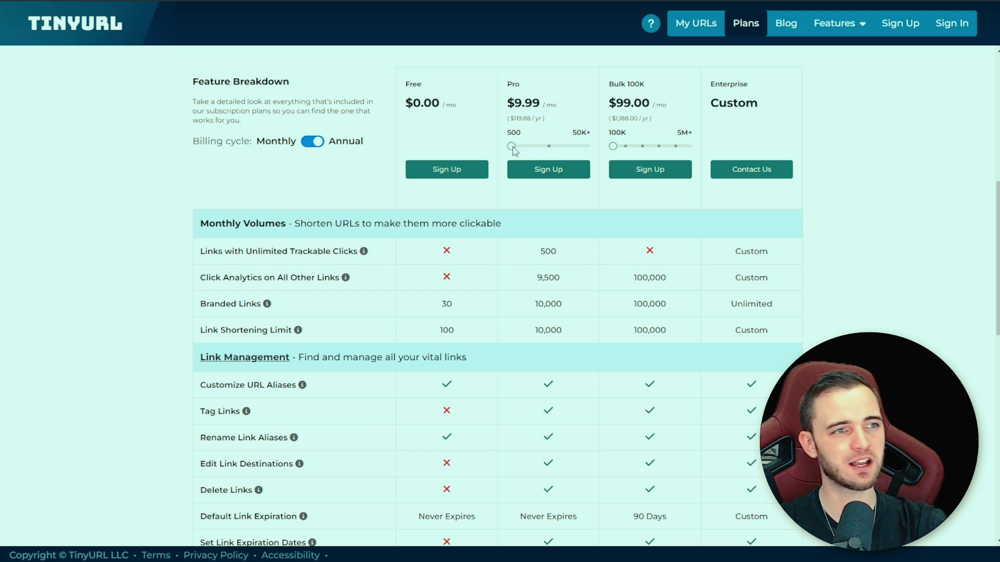
- Move the Pro plan slider past the 5K tier, then settle it at 5K ($29.00/month)
left_click_drag(512, 147, 580, 147)
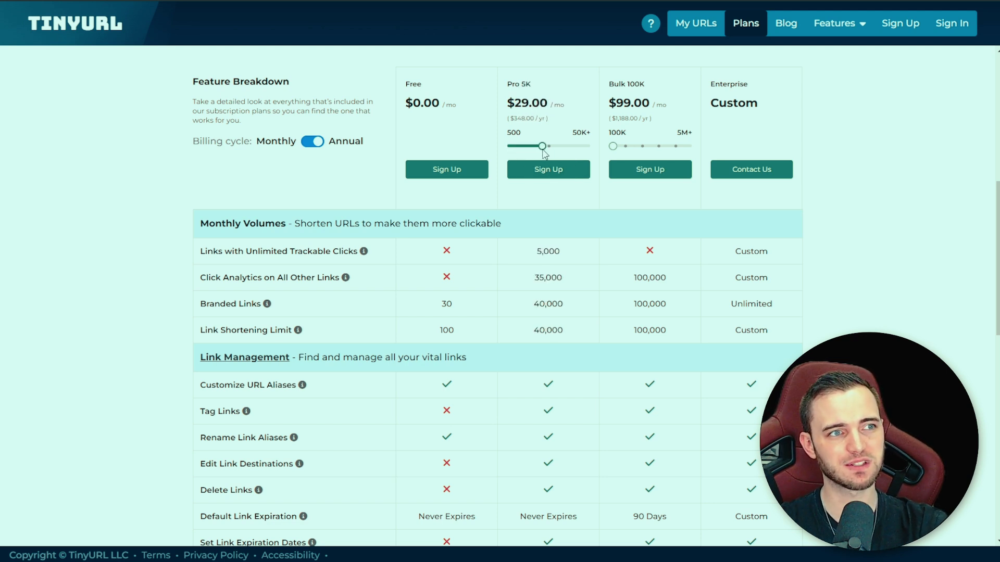
mouse_move(577, 147)
left_mouse_down()
mouse_move(556, 147)
mouse_move(587, 147)
mouse_move(494, 145)
left_mouse_up()
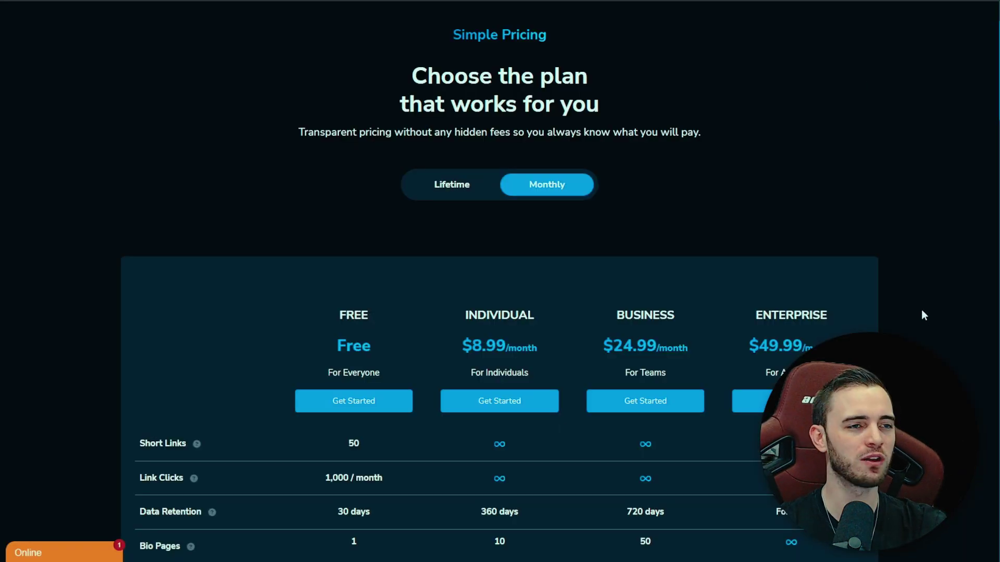
scroll(921, 296, "up", 1)
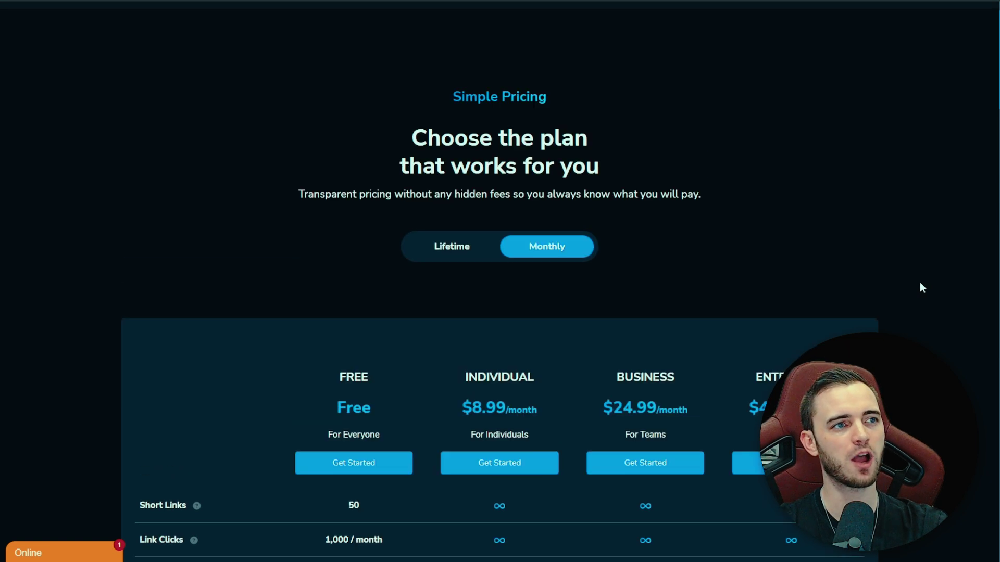
scroll(920, 284, "up", 1)
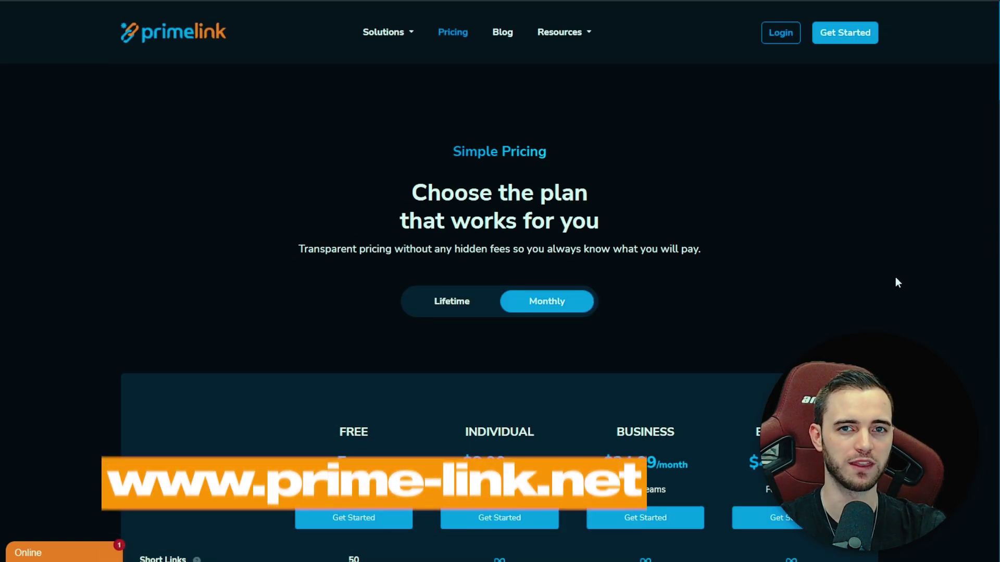